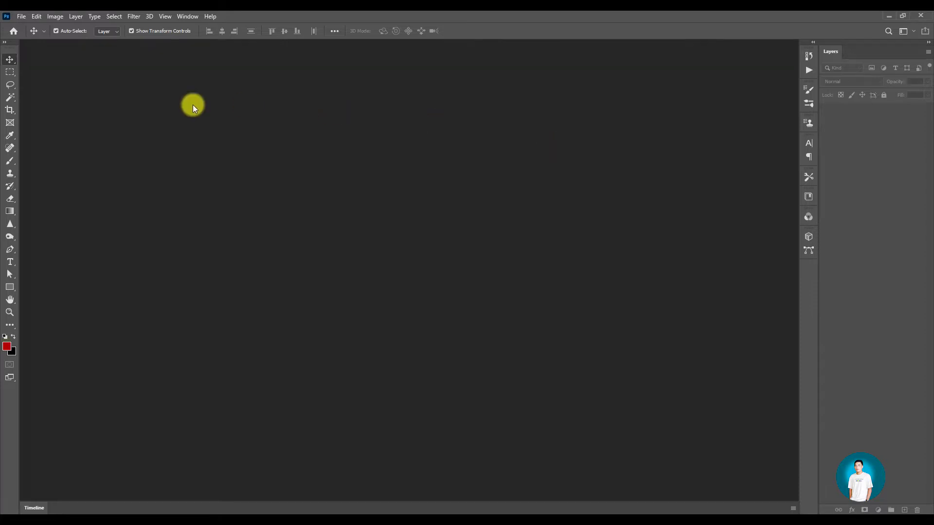
# Create a new A4 landscape document, 297 × 210 mm at 300 ppi, from the Print presets
pyautogui.click(21, 17)
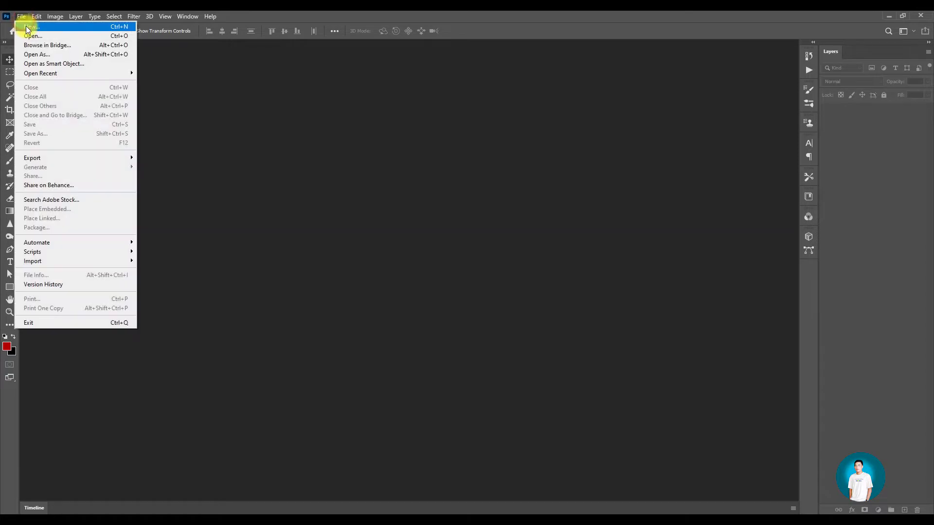
pyautogui.click(27, 27)
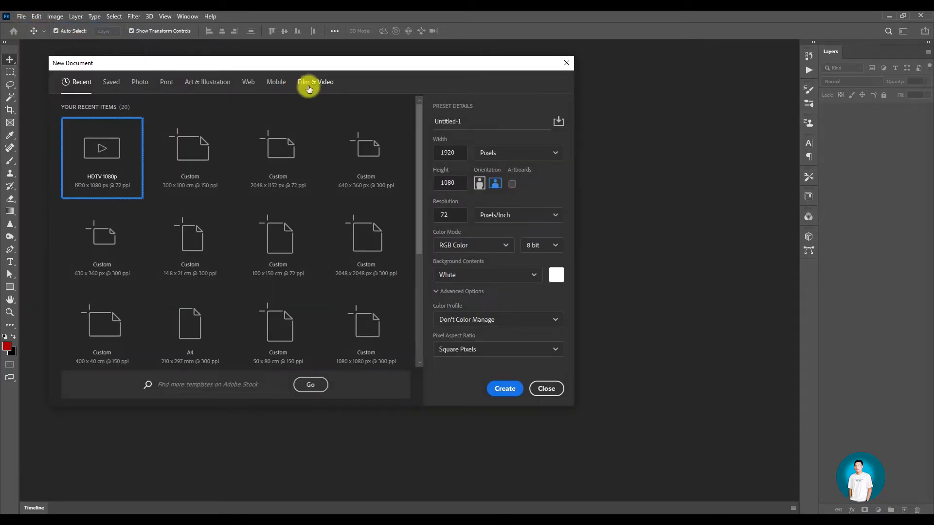
pyautogui.click(165, 81)
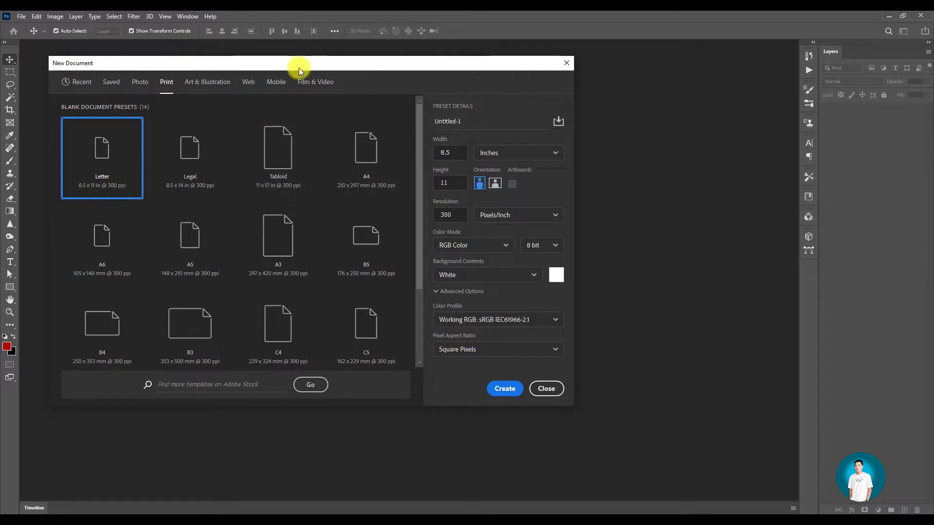
pyautogui.moveTo(298, 68); pyautogui.dragTo(310, 72)
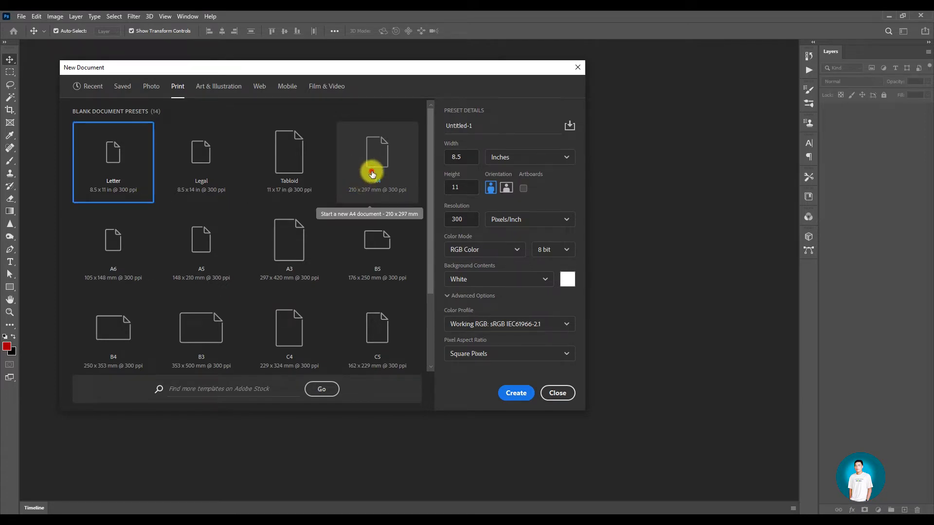
pyautogui.click(371, 174)
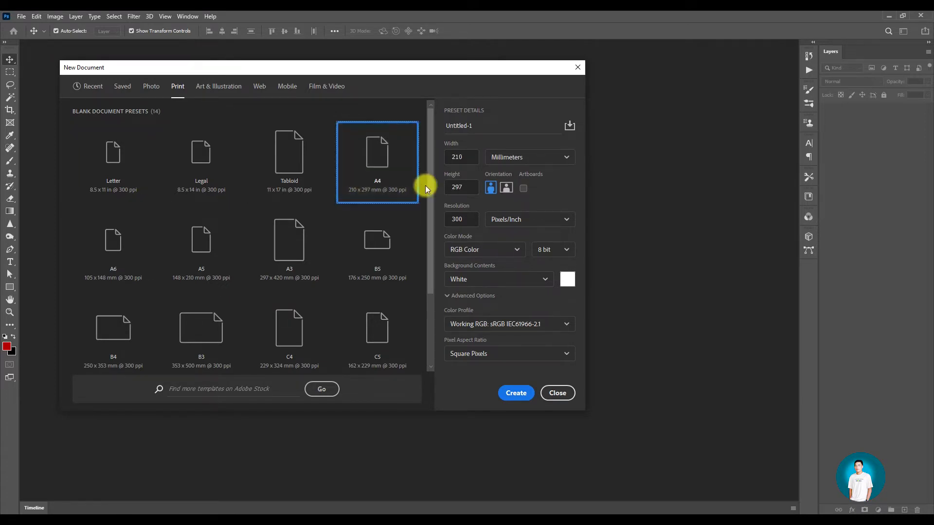
pyautogui.click(505, 189)
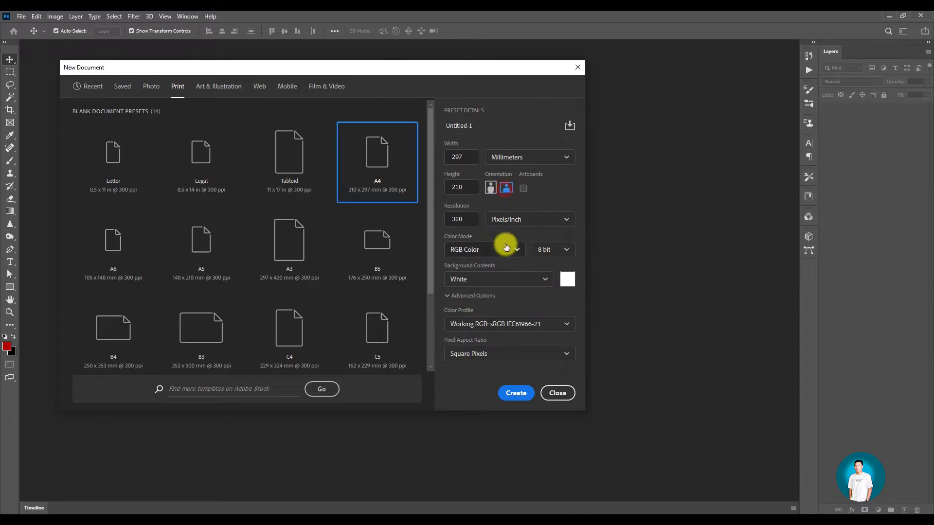
pyautogui.click(512, 394)
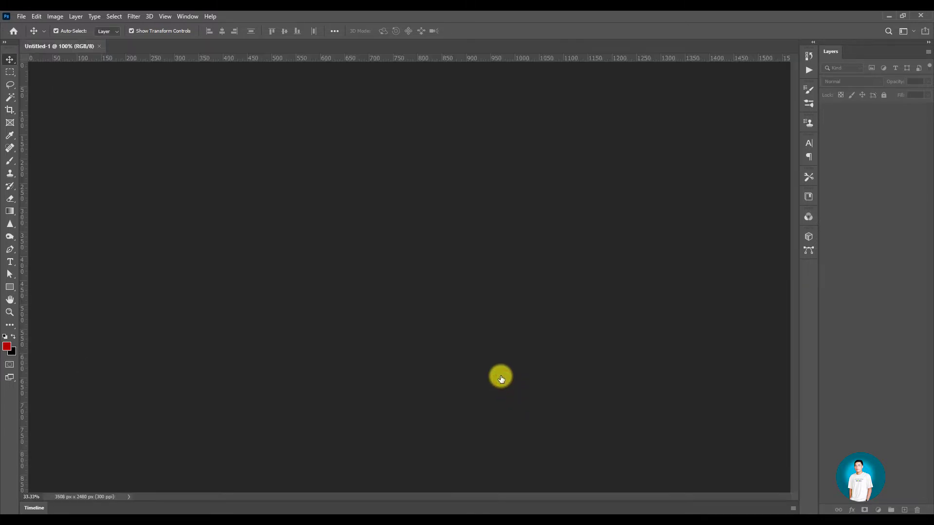
pyautogui.scroll(-3, 421, 286)
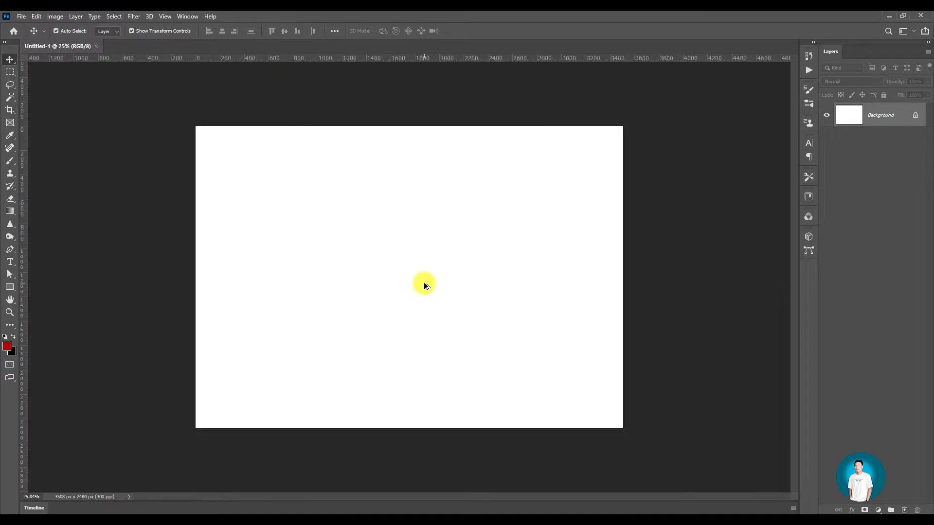
pyautogui.scroll(2, 413, 295)
pyautogui.scroll(-2, 441, 243)
pyautogui.scroll(1, 446, 259)
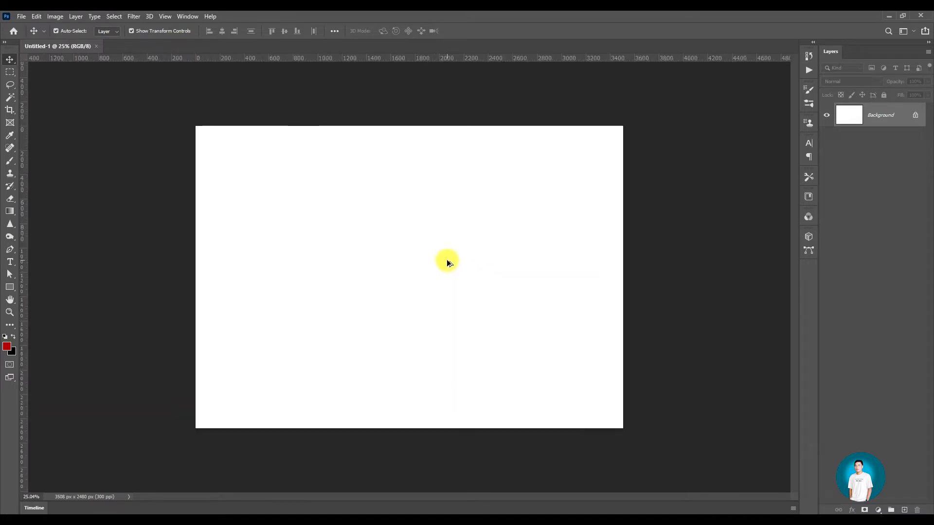
pyautogui.scroll(-2, 447, 264)
pyautogui.scroll(3, 411, 252)
pyautogui.scroll(-2, 410, 252)
pyautogui.scroll(1, 411, 252)
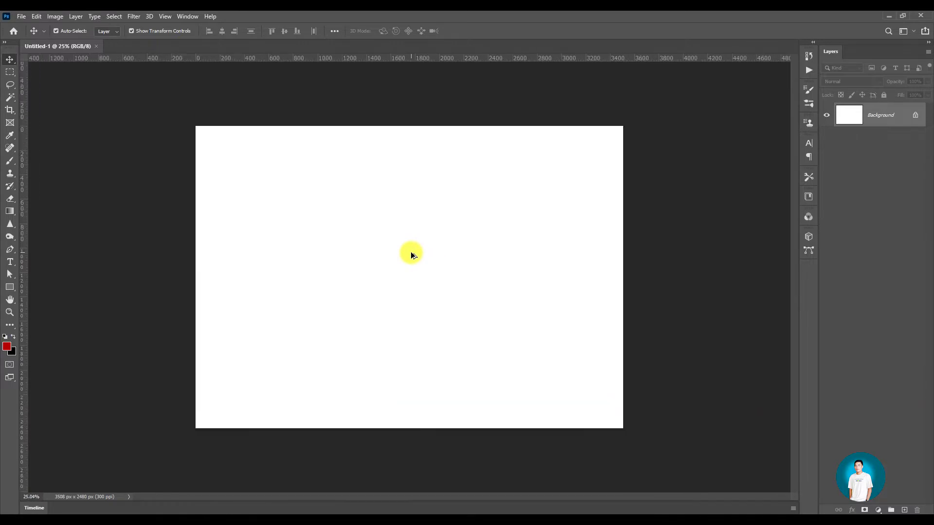
pyautogui.scroll(-2, 410, 252)
pyautogui.scroll(2, 411, 253)
pyautogui.scroll(-2, 411, 273)
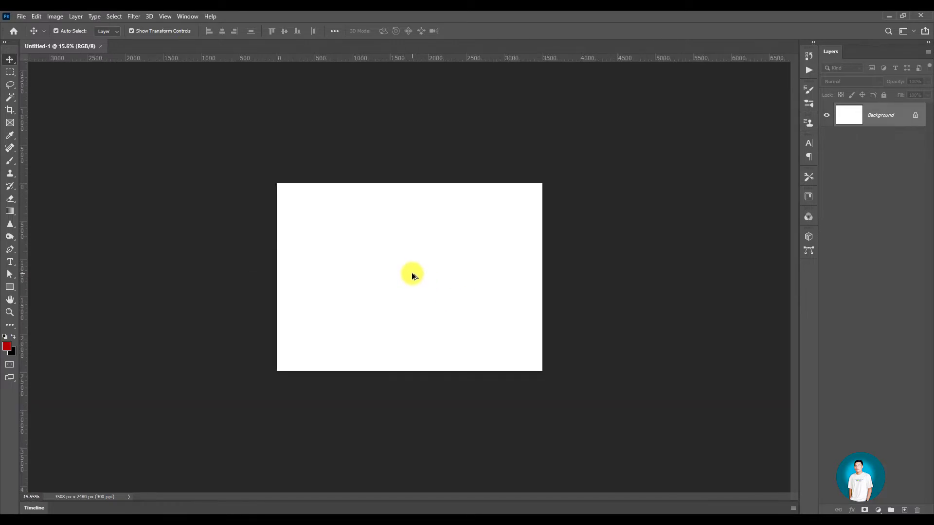
pyautogui.scroll(3, 393, 195)
pyautogui.scroll(1, 393, 195)
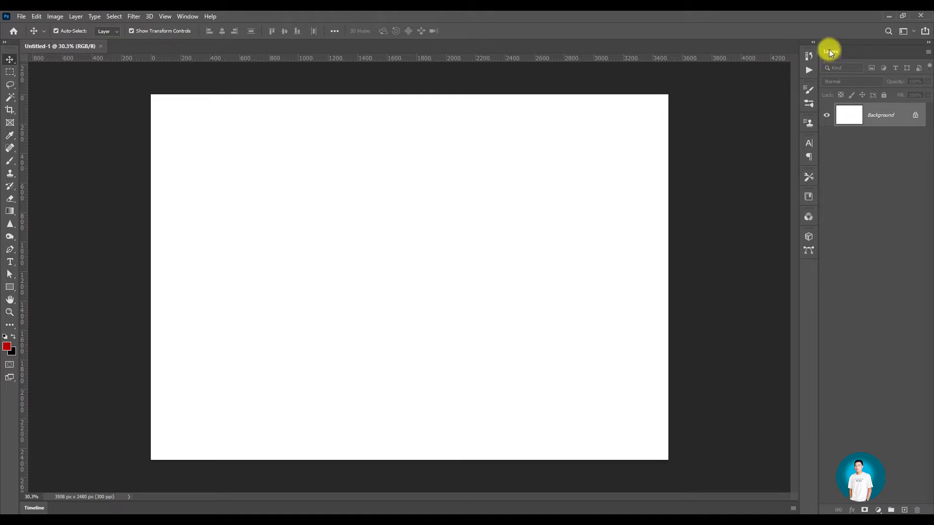
pyautogui.click(189, 17)
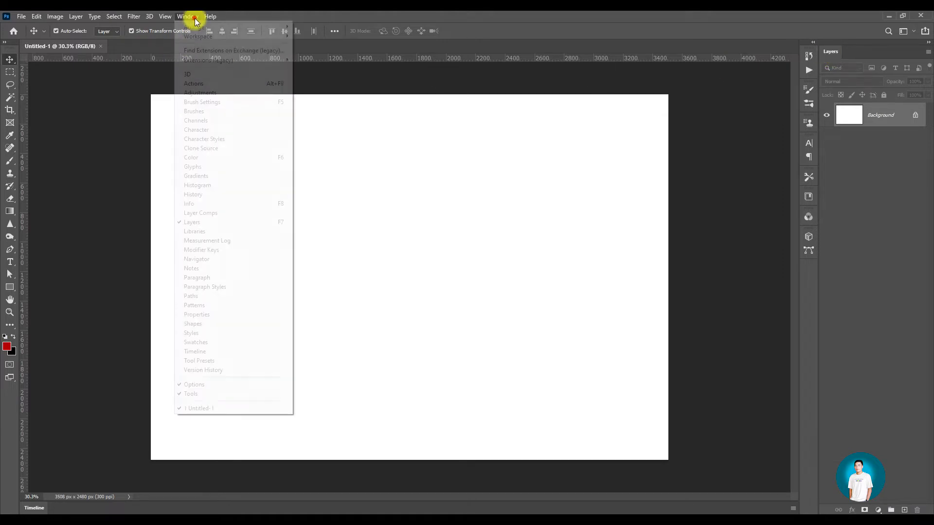
pyautogui.click(205, 222)
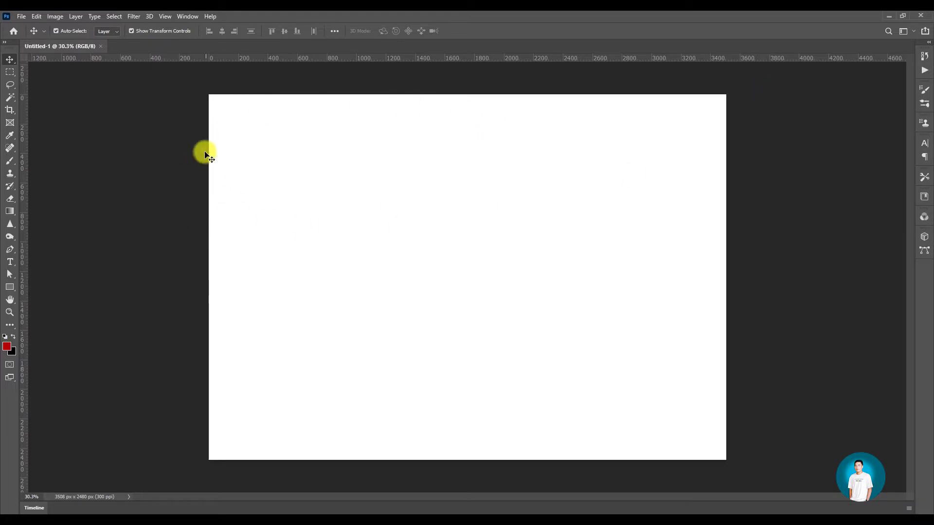
pyautogui.click(187, 16)
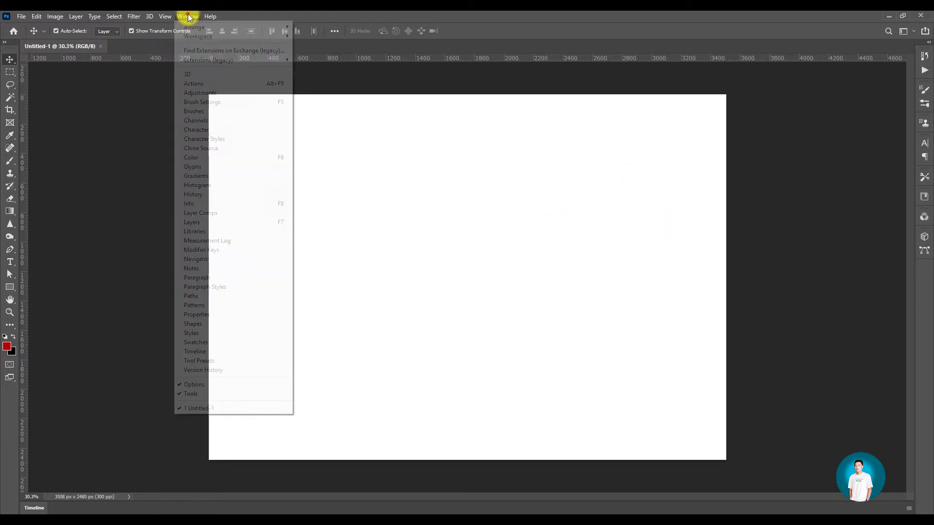
pyautogui.click(202, 222)
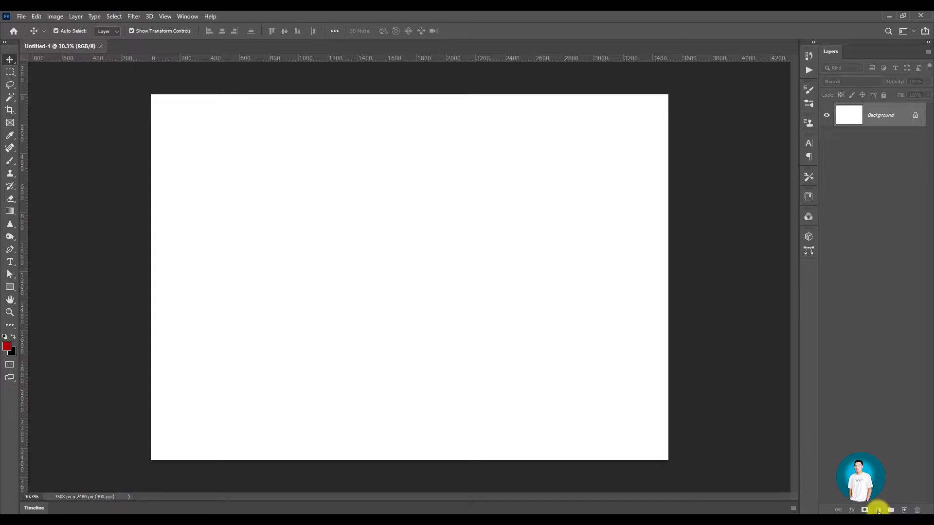
# Add a Solid Color fill layer, red #b60000, above the Background and move its Color Picker aside
pyautogui.click(878, 511)
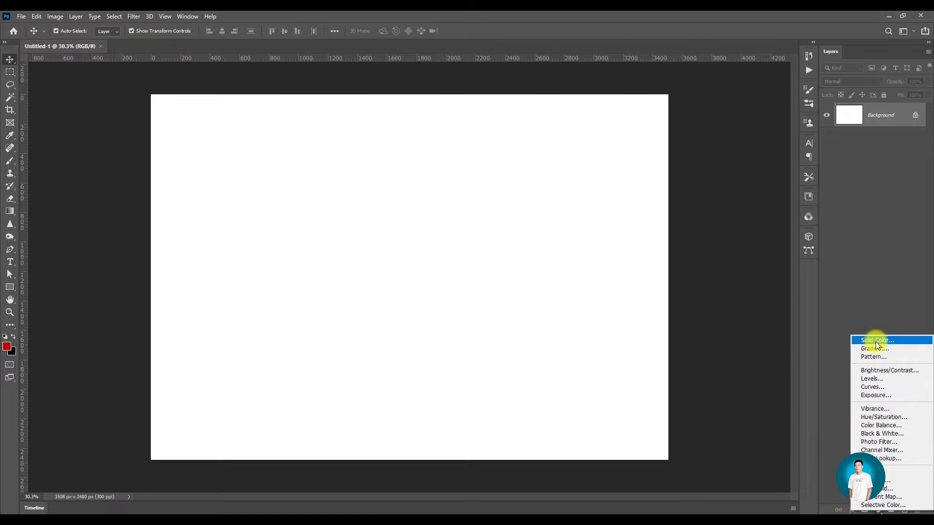
pyautogui.click(881, 339)
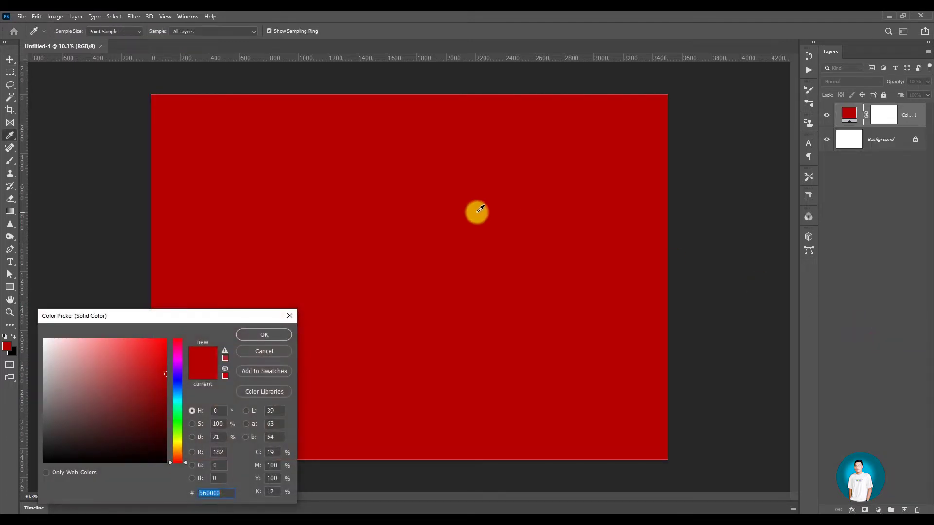
pyautogui.moveTo(197, 319); pyautogui.dragTo(592, 152)
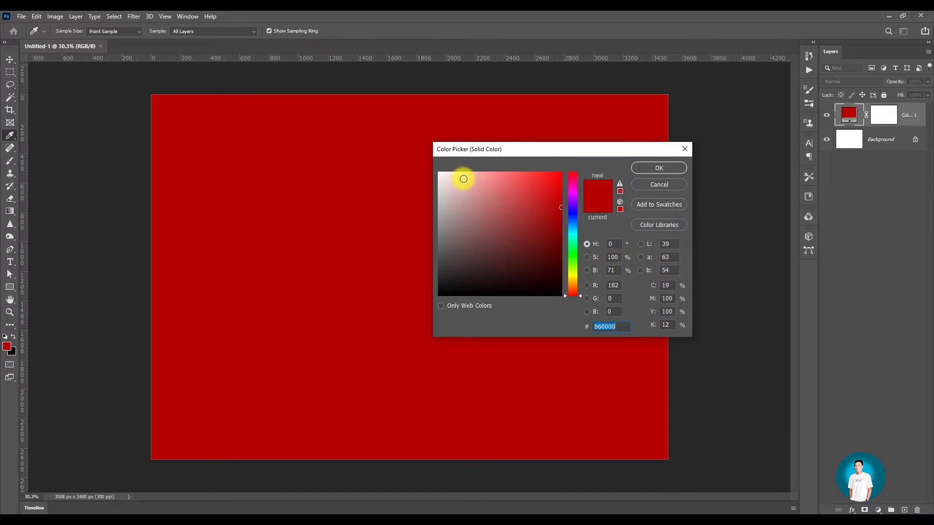
# Try pale pink, white, grey and bright yellow as the fill colour
pyautogui.click(442, 176)
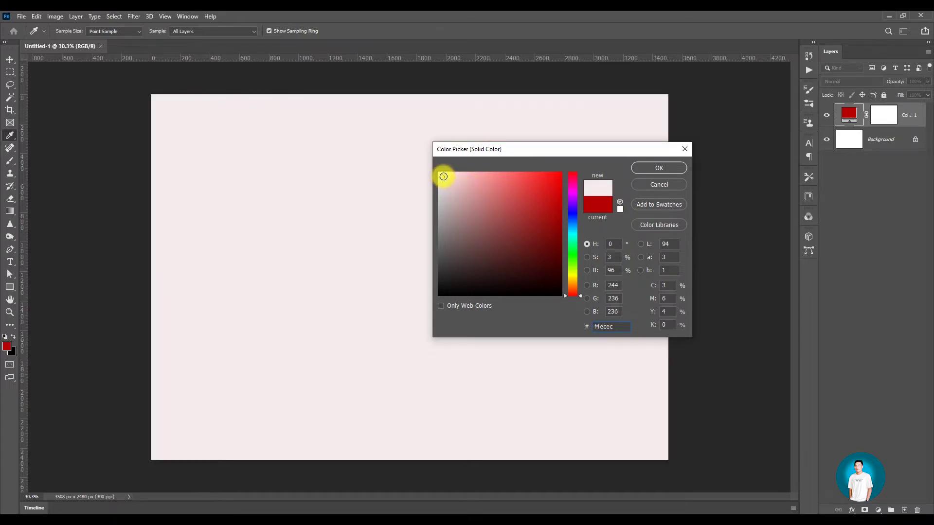
pyautogui.moveTo(442, 174); pyautogui.dragTo(435, 168)
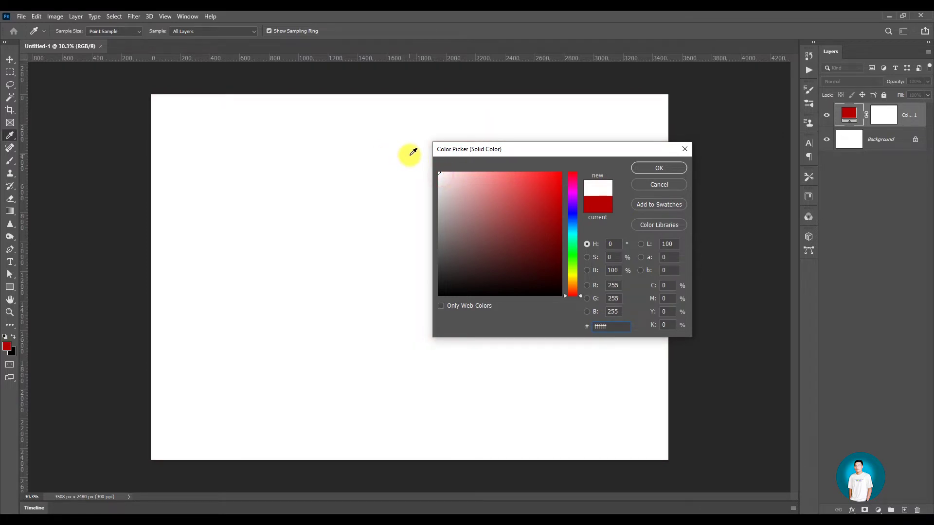
pyautogui.moveTo(452, 213); pyautogui.dragTo(444, 232)
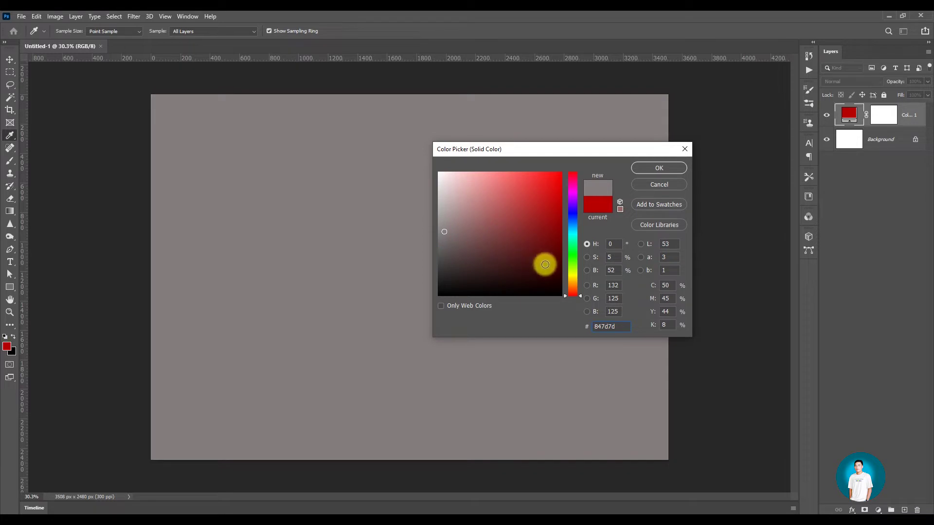
pyautogui.click(573, 278)
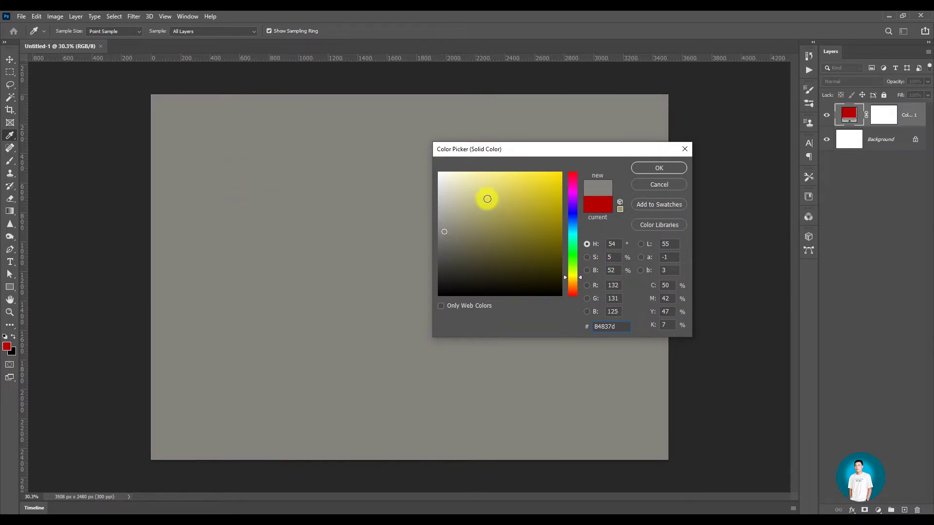
pyautogui.click(549, 178)
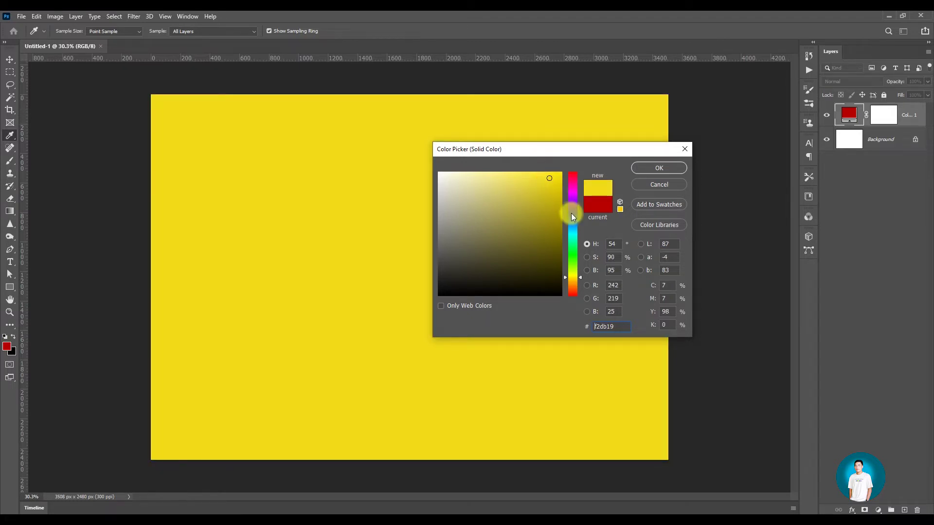
# Try blue, deep navy and vivid magenta fills, ending on green #2bc81f
pyautogui.click(572, 215)
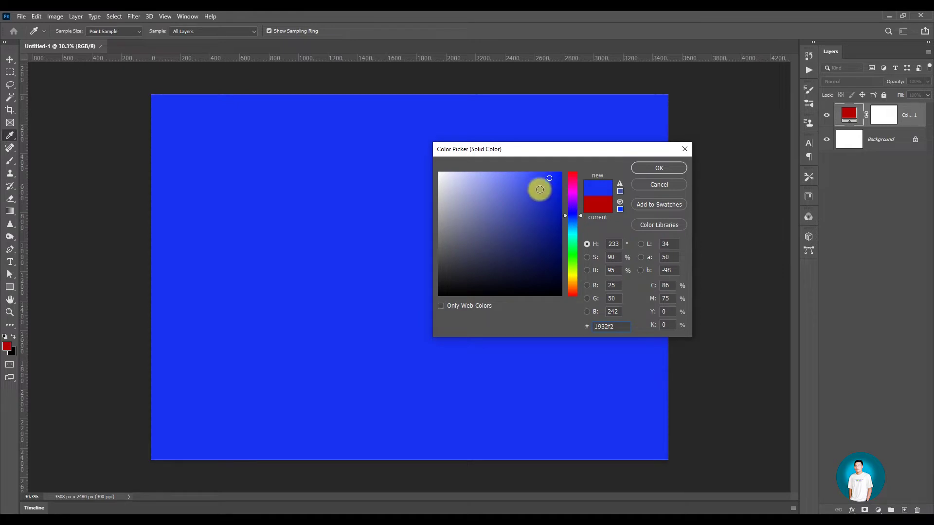
pyautogui.moveTo(535, 180)
pyautogui.mouseDown()
pyautogui.moveTo(553, 193)
pyautogui.moveTo(525, 221)
pyautogui.moveTo(521, 213)
pyautogui.mouseUp()
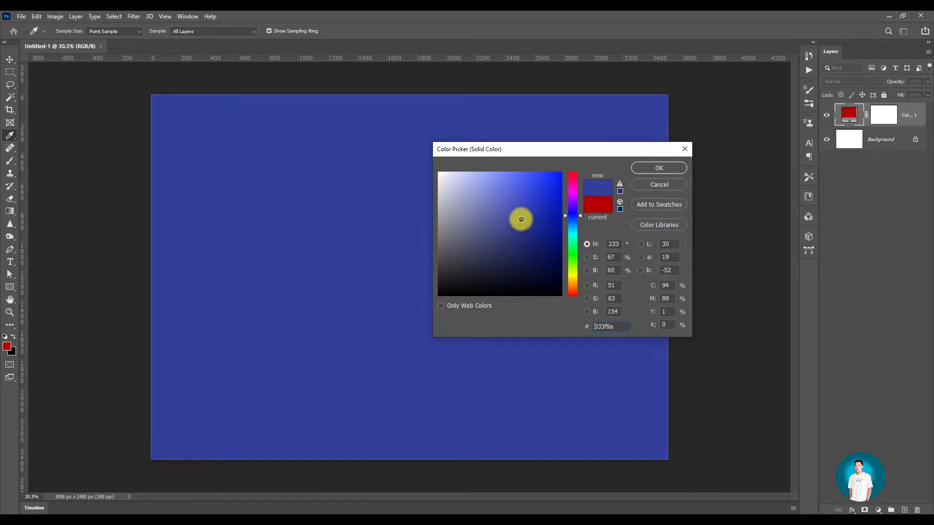
pyautogui.click(534, 221)
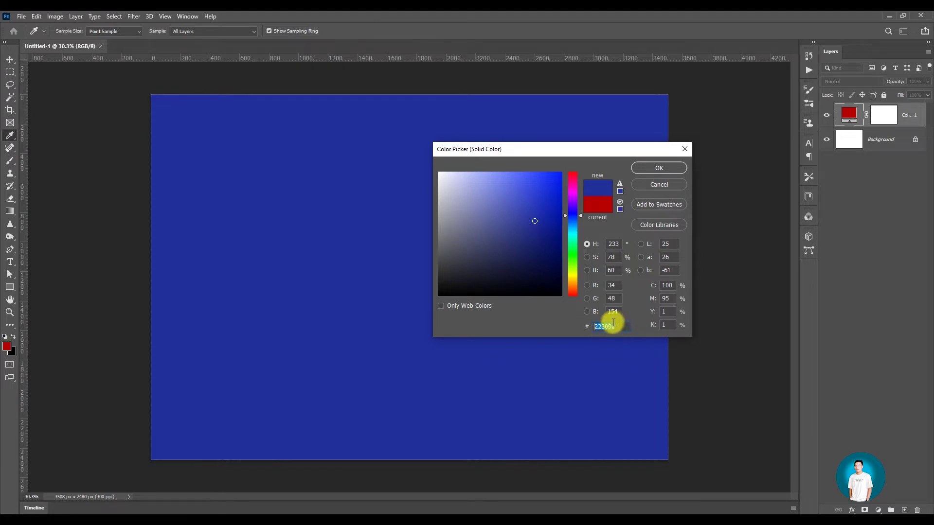
pyautogui.moveTo(536, 244); pyautogui.dragTo(530, 240)
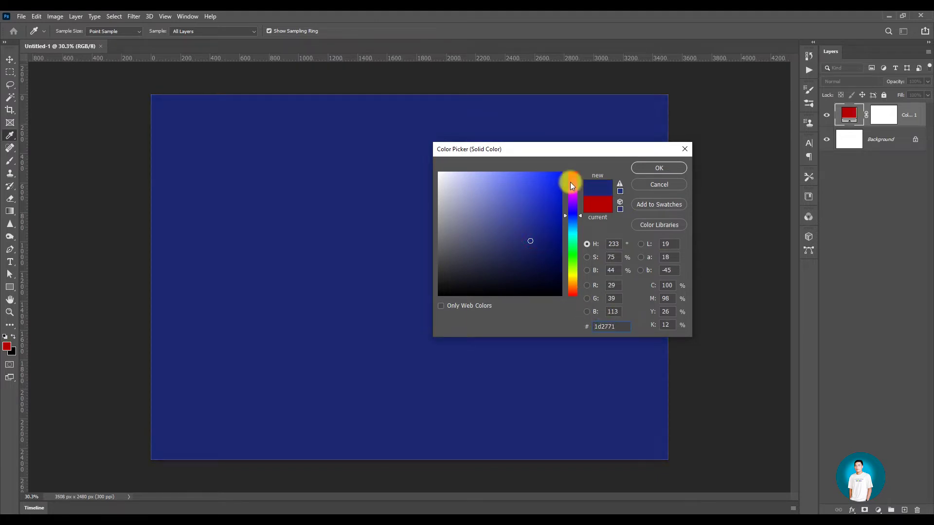
pyautogui.click(572, 180)
pyautogui.click(542, 199)
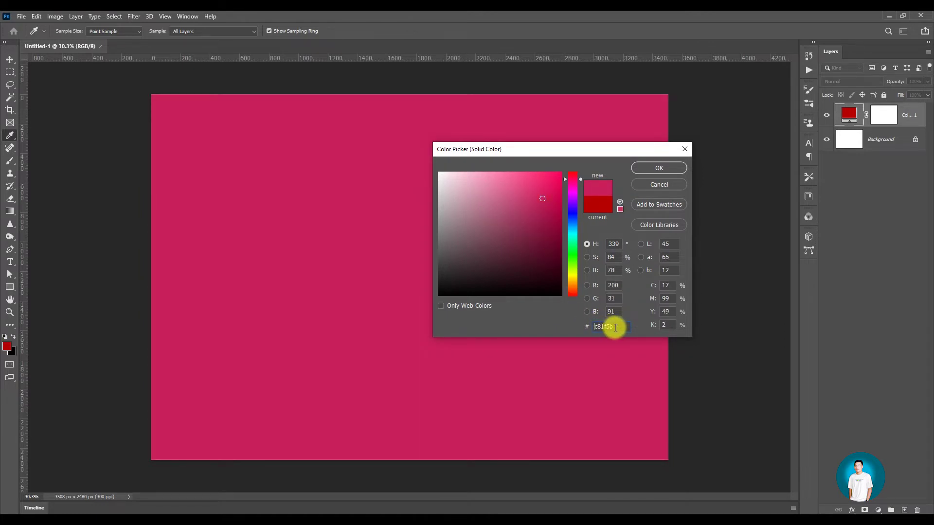
pyautogui.click(572, 256)
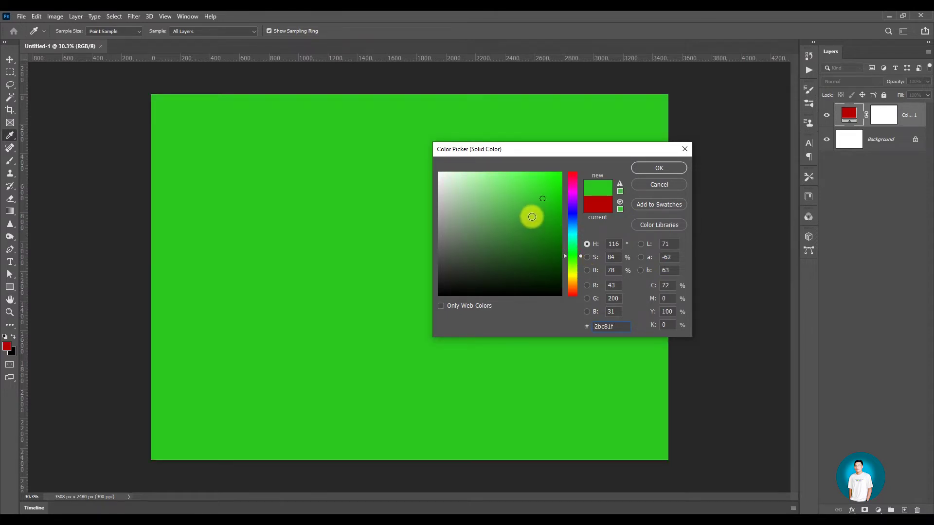
# Enter hex 2bc81f, adjust the colour field, and commit the fill as bright blue #1524e6
pyautogui.moveTo(623, 326); pyautogui.dragTo(552, 325)
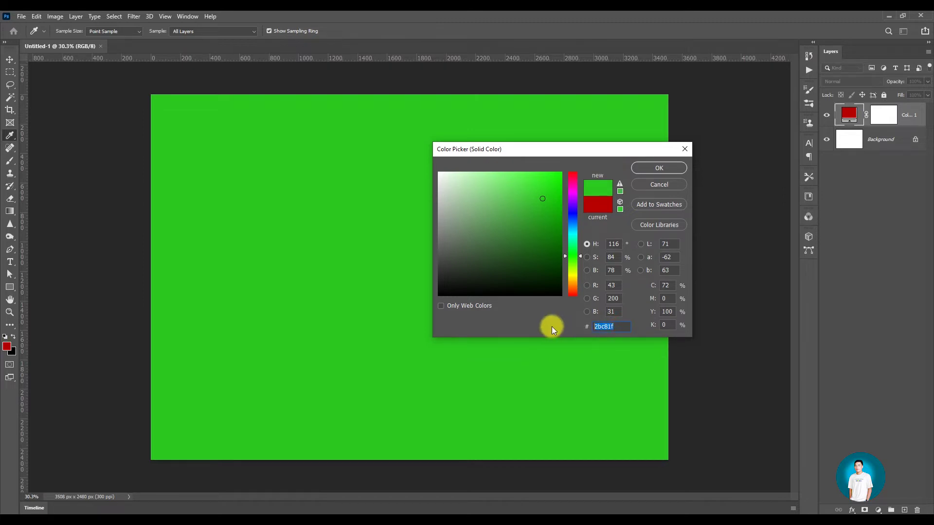
pyautogui.moveTo(572, 197); pyautogui.dragTo(573, 159)
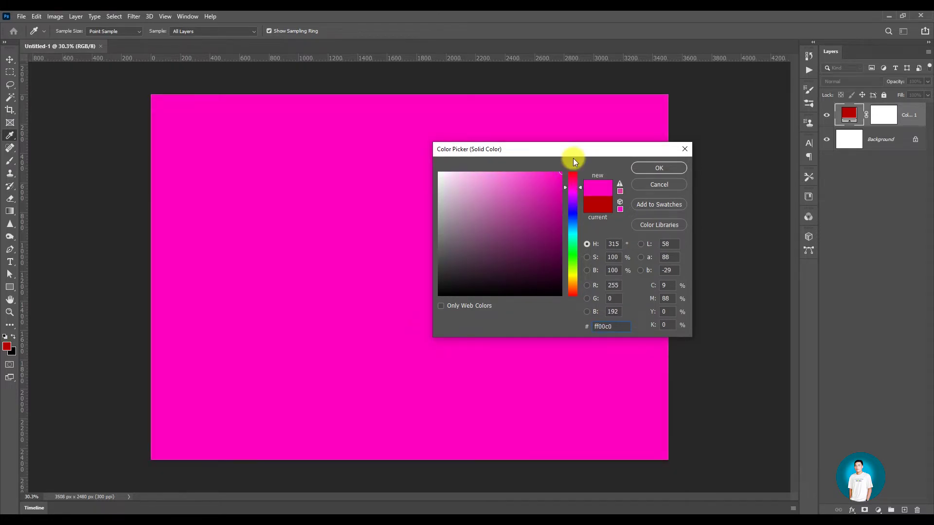
pyautogui.doubleClick(618, 326)
pyautogui.write('2bc81f')
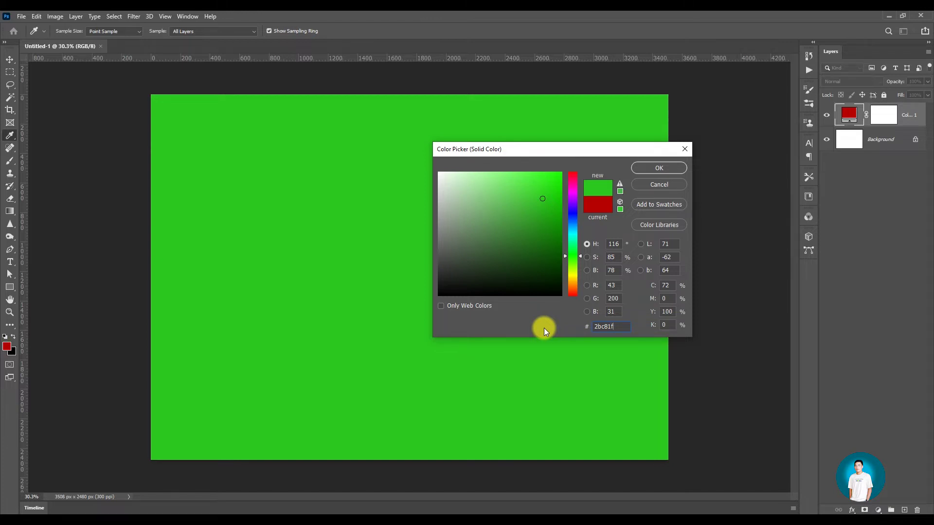
pyautogui.moveTo(529, 223)
pyautogui.mouseDown()
pyautogui.moveTo(539, 191)
pyautogui.moveTo(520, 183)
pyautogui.moveTo(535, 198)
pyautogui.moveTo(508, 239)
pyautogui.moveTo(535, 193)
pyautogui.moveTo(559, 229)
pyautogui.moveTo(572, 214)
pyautogui.moveTo(550, 184)
pyautogui.mouseUp()
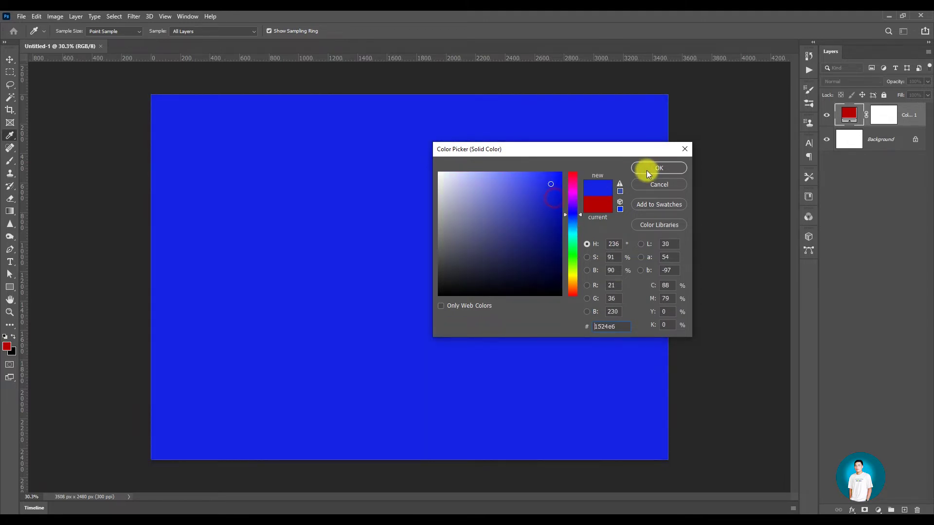
pyautogui.click(652, 168)
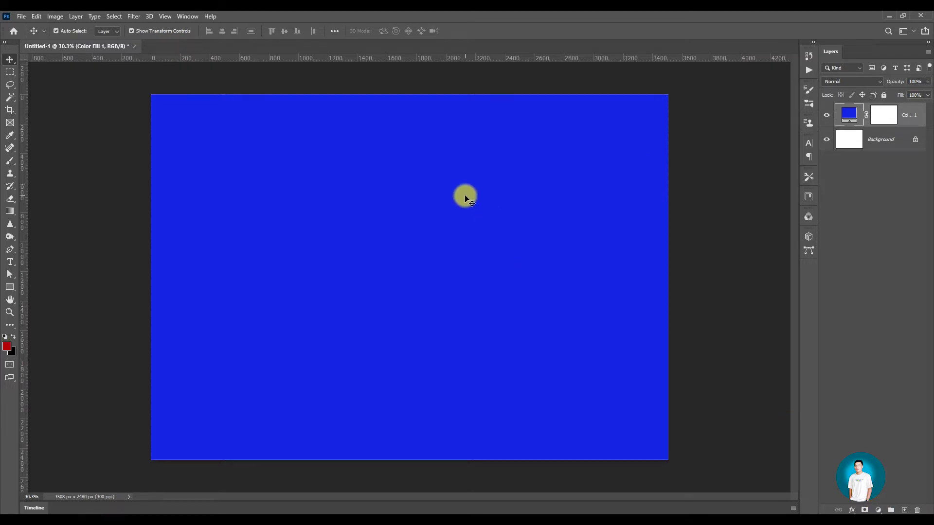
# Recolour the Color Fill 1 layer from bright blue to a deep dark red
pyautogui.doubleClick(849, 116)
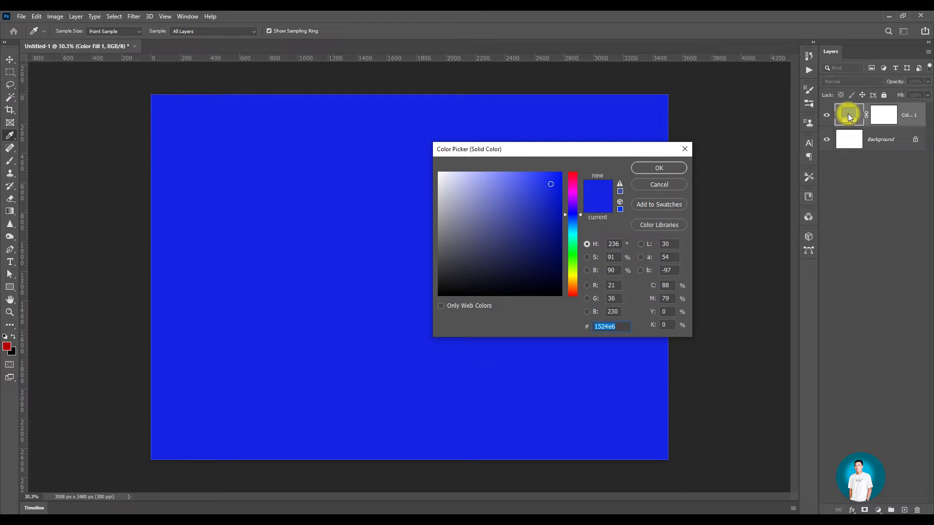
pyautogui.click(565, 257)
pyautogui.moveTo(549, 251); pyautogui.dragTo(492, 189)
pyautogui.moveTo(573, 184)
pyautogui.mouseDown()
pyautogui.moveTo(578, 165)
pyautogui.moveTo(574, 260)
pyautogui.mouseUp()
pyautogui.click(669, 168)
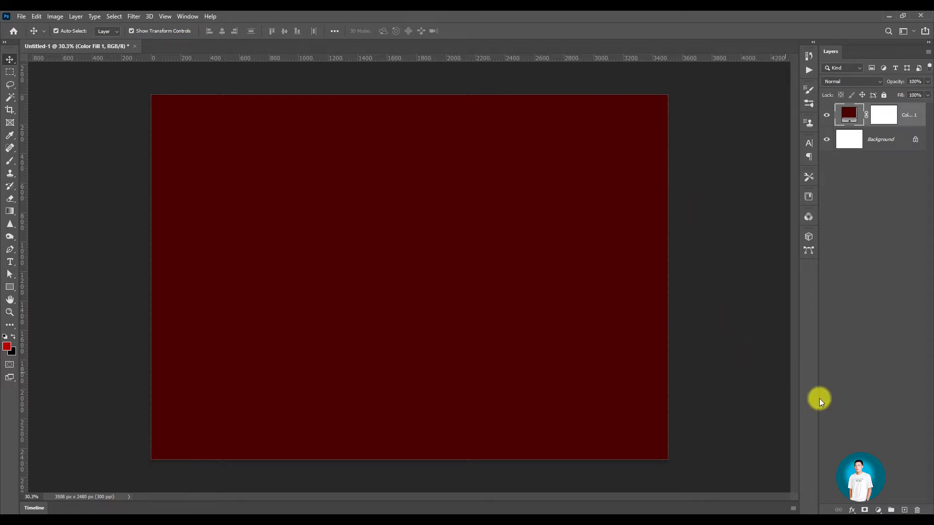
pyautogui.click(878, 510)
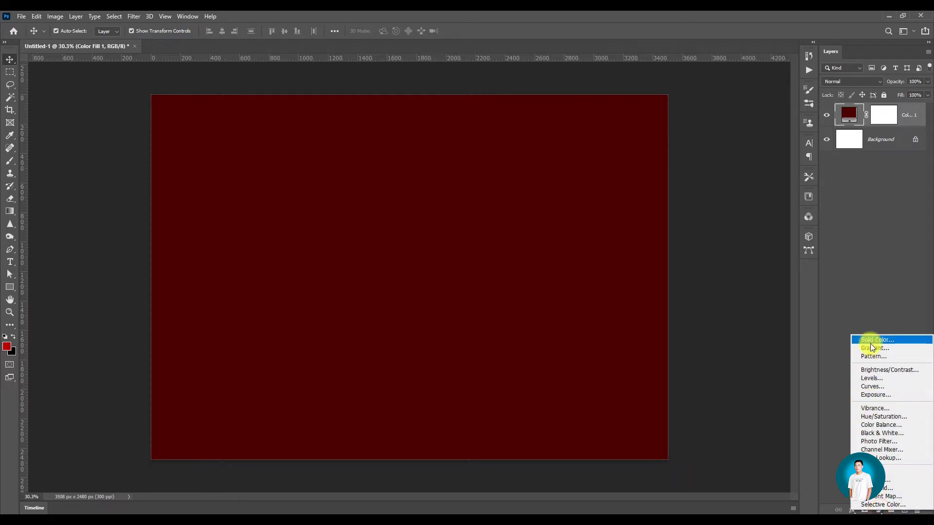
# Add a Gradient fill layer and apply a blue preset from the Blues group
pyautogui.click(899, 348)
pyautogui.moveTo(447, 126)
pyautogui.mouseDown()
pyautogui.moveTo(345, 278)
pyautogui.moveTo(238, 164)
pyautogui.moveTo(319, 217)
pyautogui.moveTo(362, 154)
pyautogui.mouseUp()
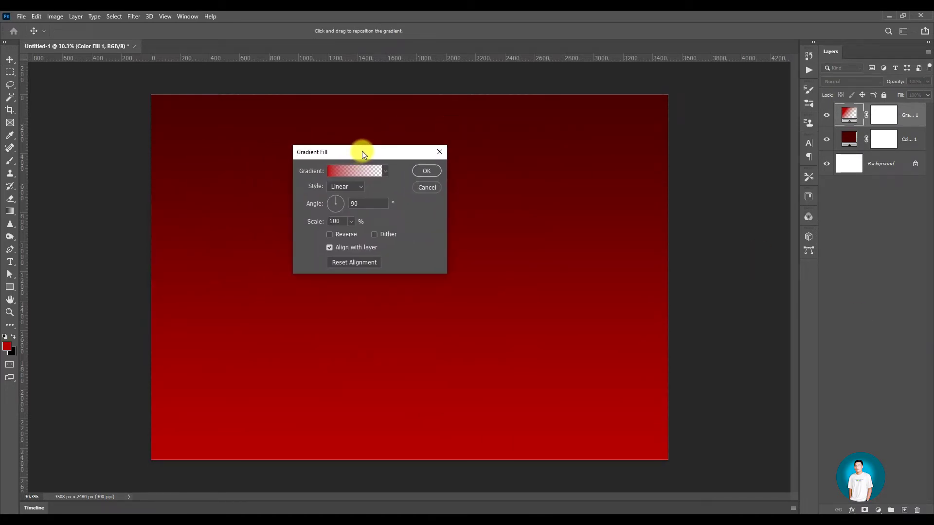
pyautogui.click(385, 172)
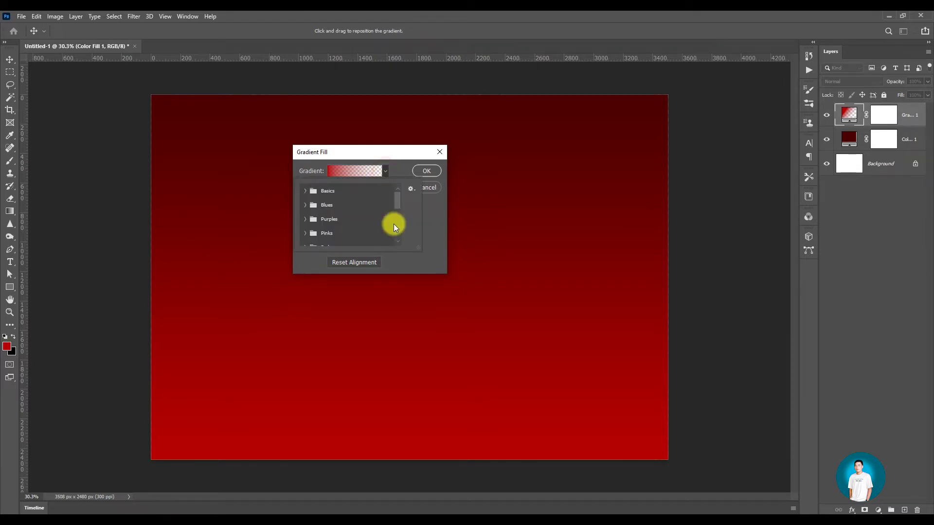
pyautogui.moveTo(420, 248)
pyautogui.mouseDown()
pyautogui.moveTo(487, 369)
pyautogui.moveTo(498, 427)
pyautogui.moveTo(459, 419)
pyautogui.mouseUp()
pyautogui.click(305, 191)
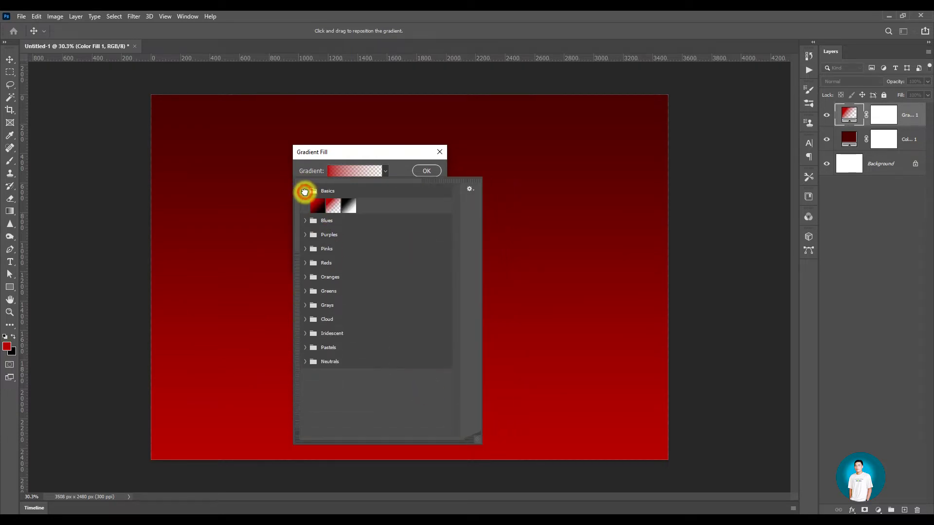
pyautogui.click(304, 192)
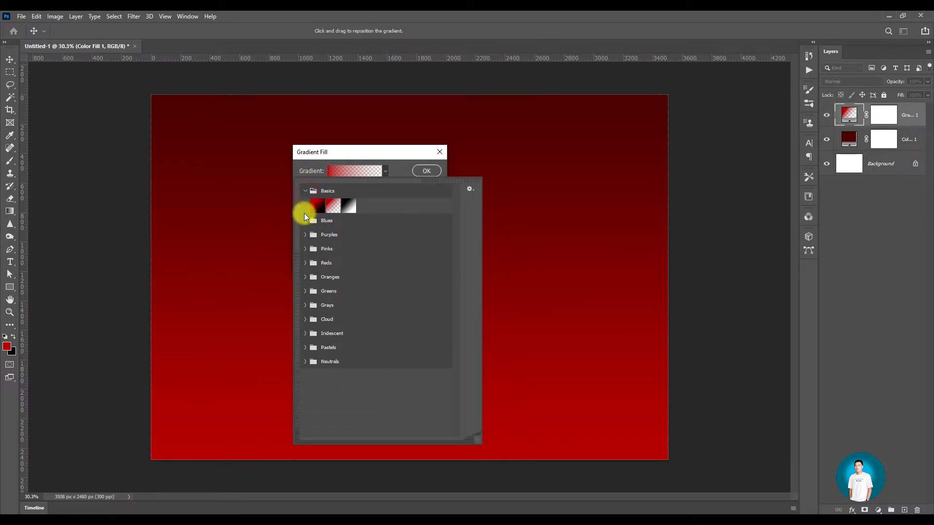
pyautogui.click(305, 220)
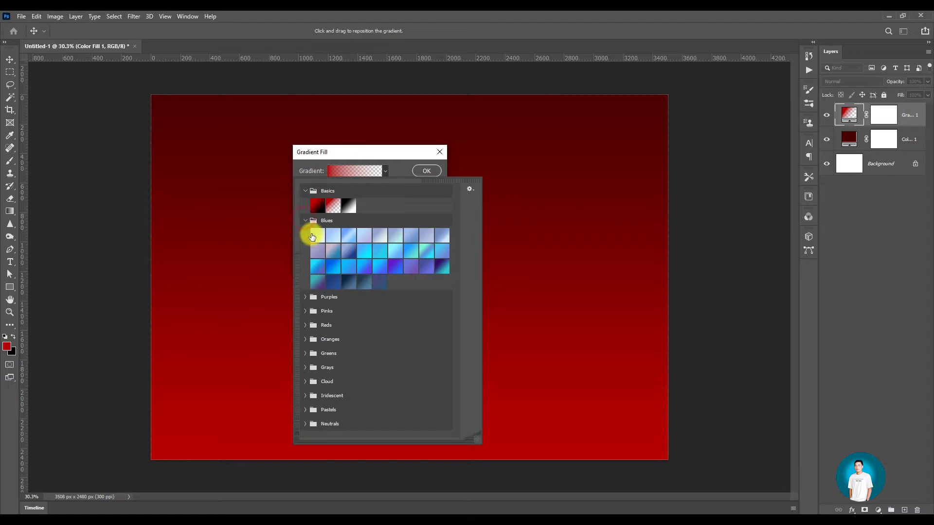
pyautogui.click(369, 252)
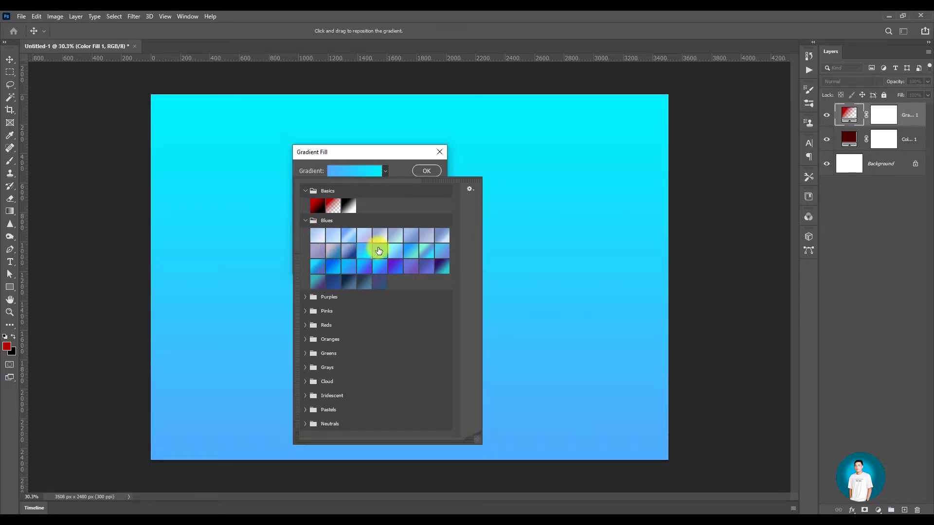
# Try several more Blues gradient presets on the fill
pyautogui.click(395, 252)
pyautogui.click(378, 267)
pyautogui.click(348, 266)
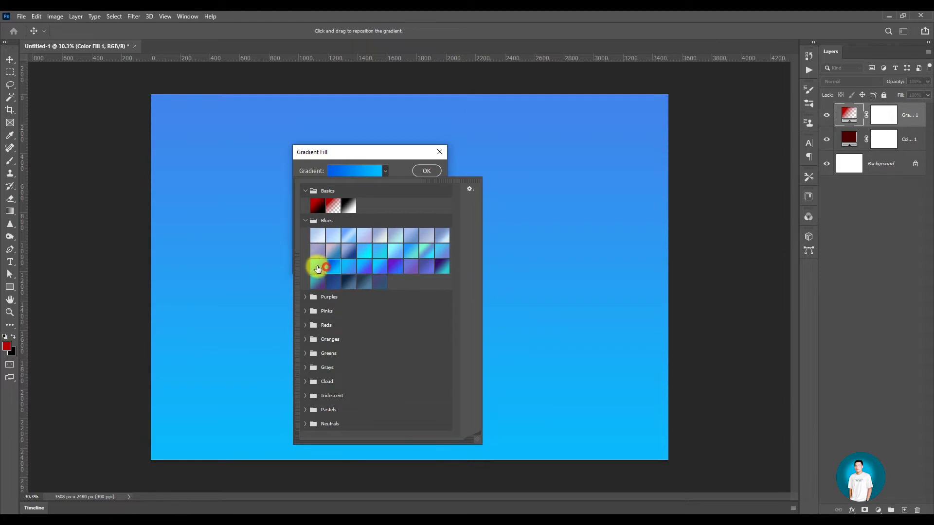
pyautogui.click(317, 266)
pyautogui.click(327, 250)
pyautogui.click(360, 235)
pyautogui.click(410, 237)
pyautogui.click(417, 253)
pyautogui.click(375, 265)
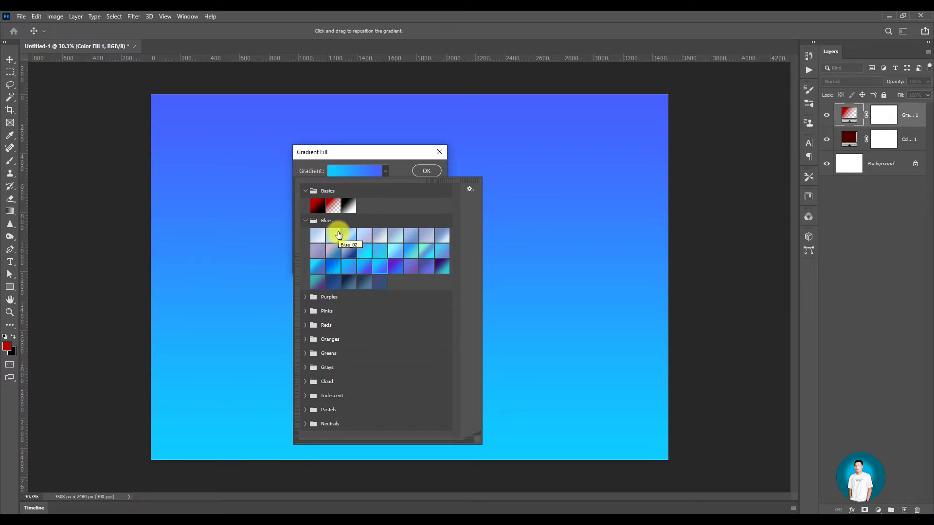
pyautogui.click(305, 221)
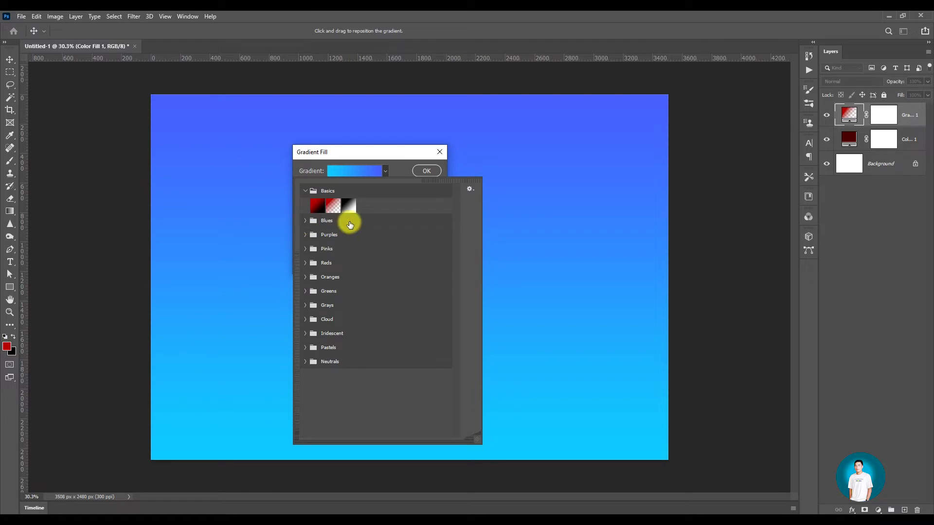
# Try pink-violet Pinks presets and pale Cloud presets for the gradient
pyautogui.click(306, 248)
pyautogui.click(335, 264)
pyautogui.click(365, 265)
pyautogui.click(395, 277)
pyautogui.click(305, 249)
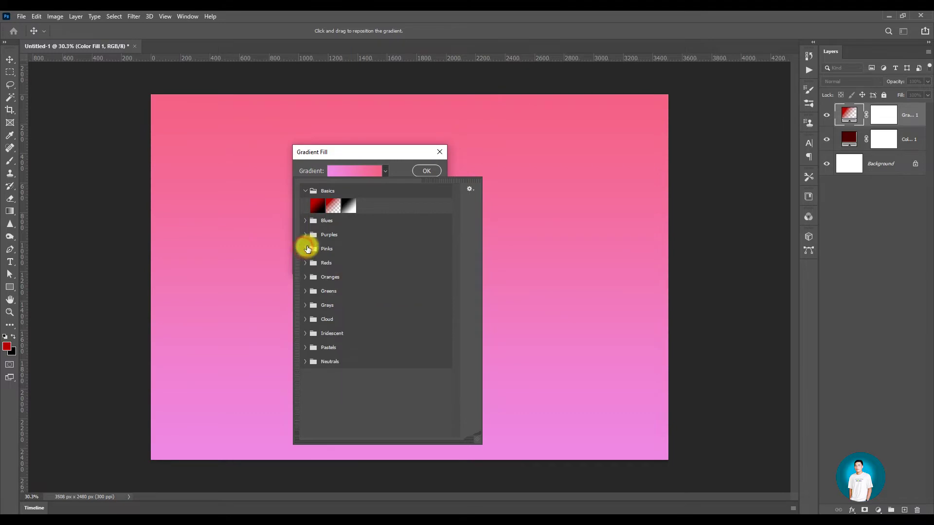
pyautogui.click(305, 319)
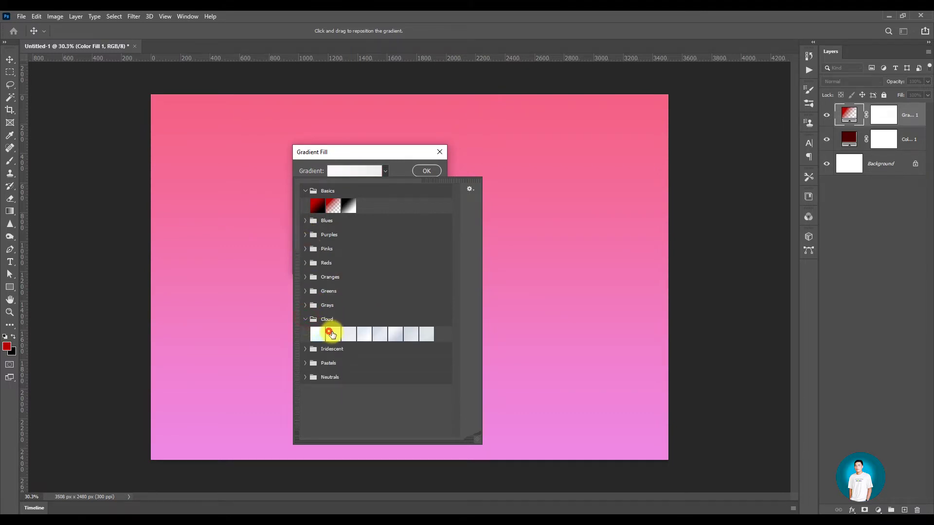
pyautogui.click(323, 333)
pyautogui.click(364, 333)
pyautogui.click(392, 334)
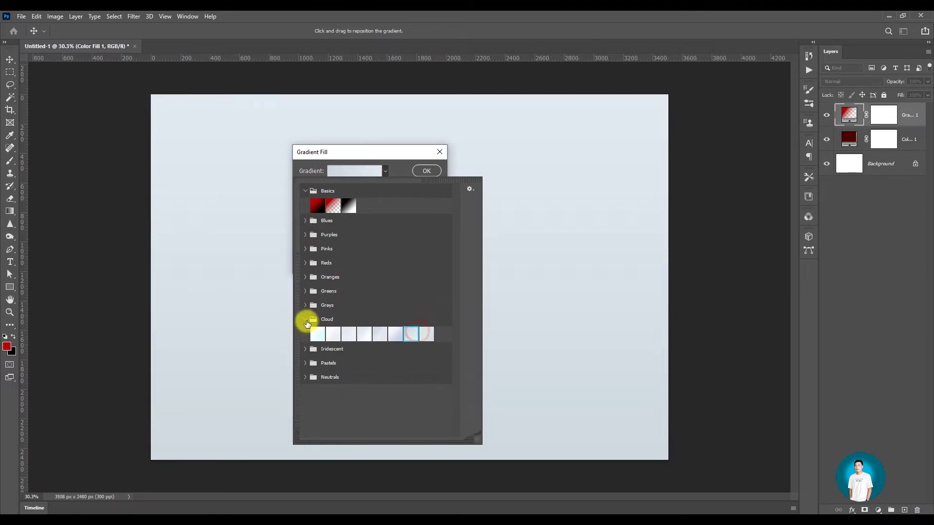
# Settle on the light blue-gray Gray_10 preset from the Grays group
pyautogui.click(306, 319)
pyautogui.click(379, 320)
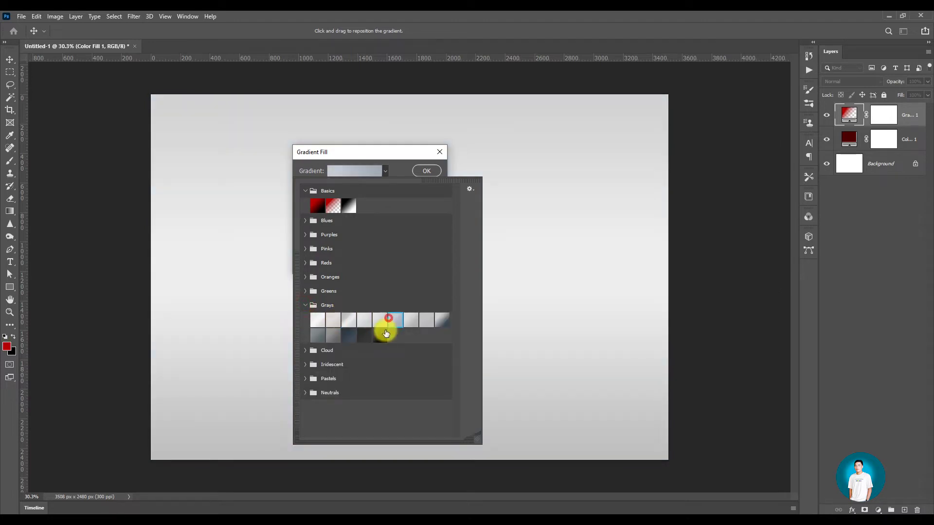
pyautogui.click(364, 335)
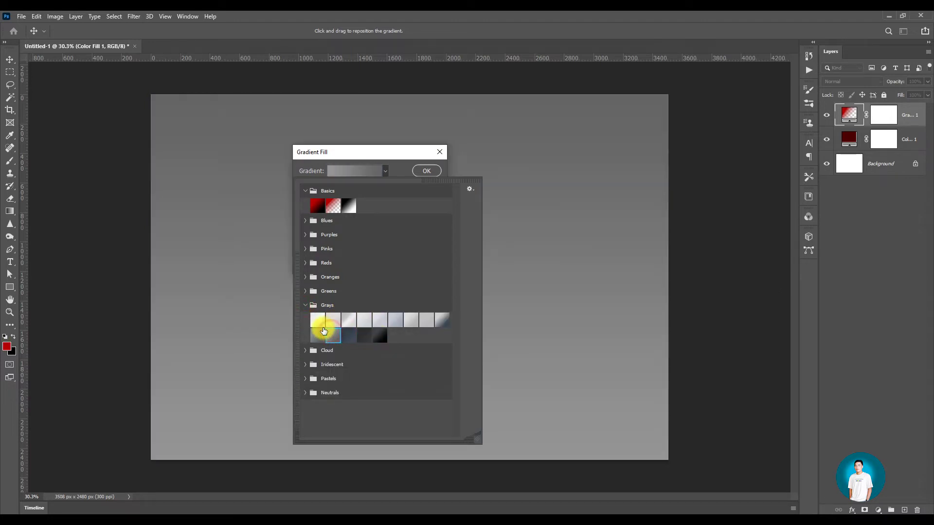
pyautogui.click(318, 335)
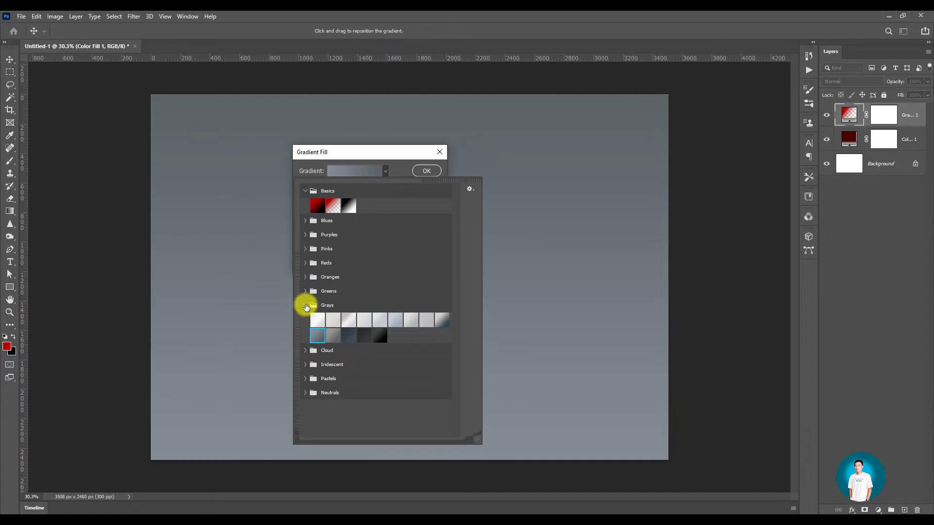
pyautogui.click(305, 304)
pyautogui.click(348, 150)
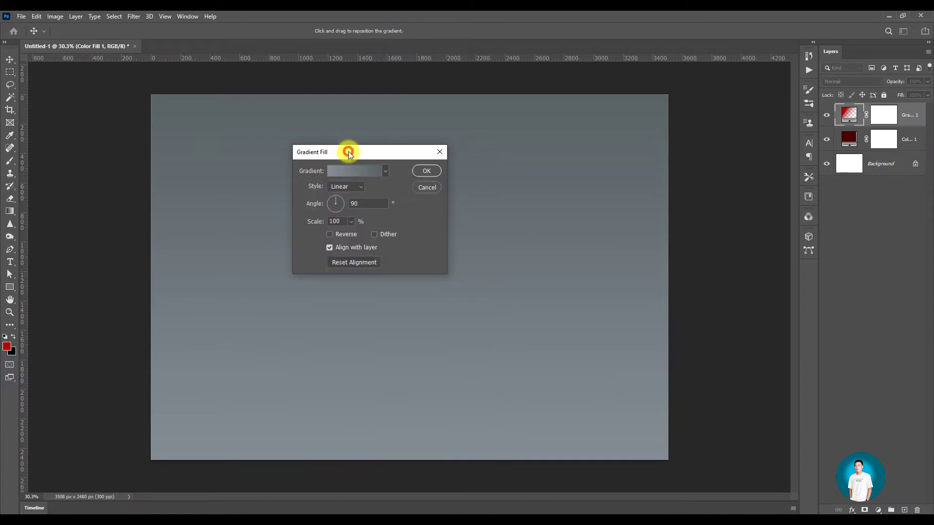
# Reposition the Gradient Fill dialog and open the Gray_10 gradient in the Gradient Editor
pyautogui.moveTo(355, 154); pyautogui.dragTo(429, 168)
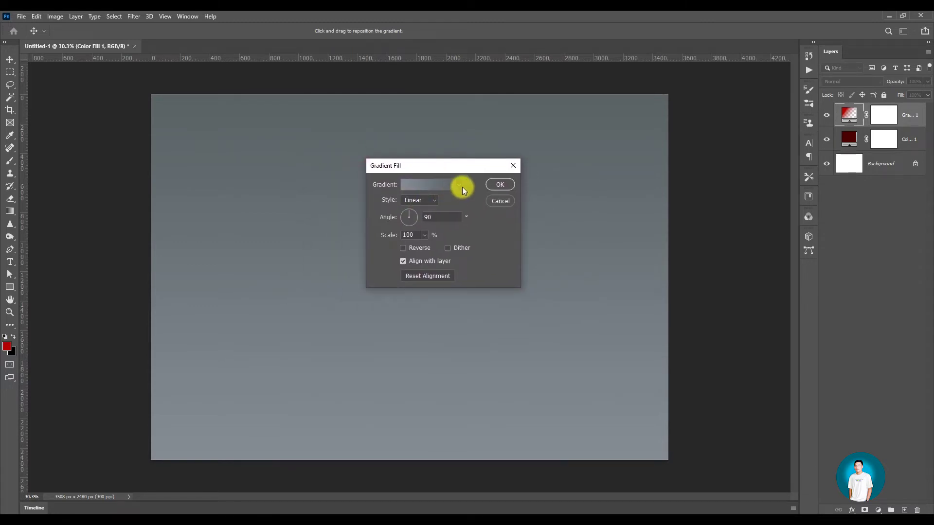
pyautogui.click(459, 185)
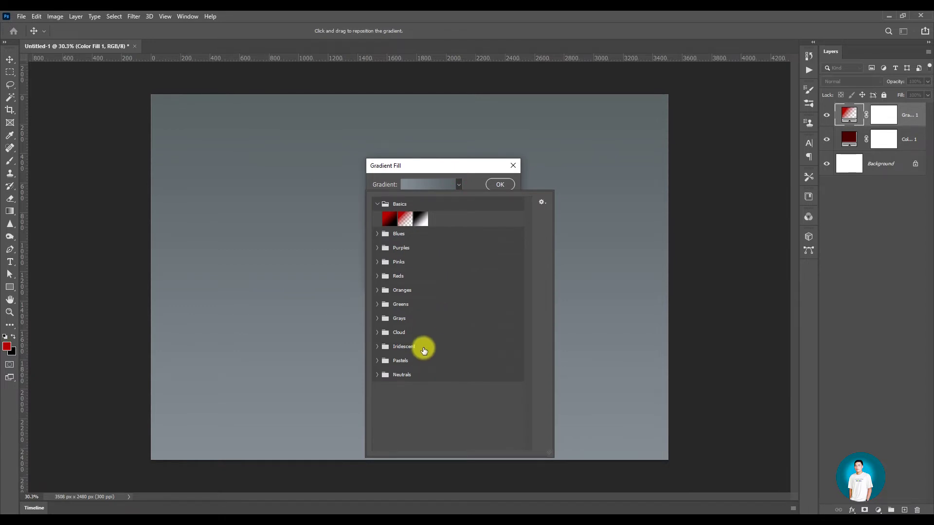
pyautogui.click(411, 164)
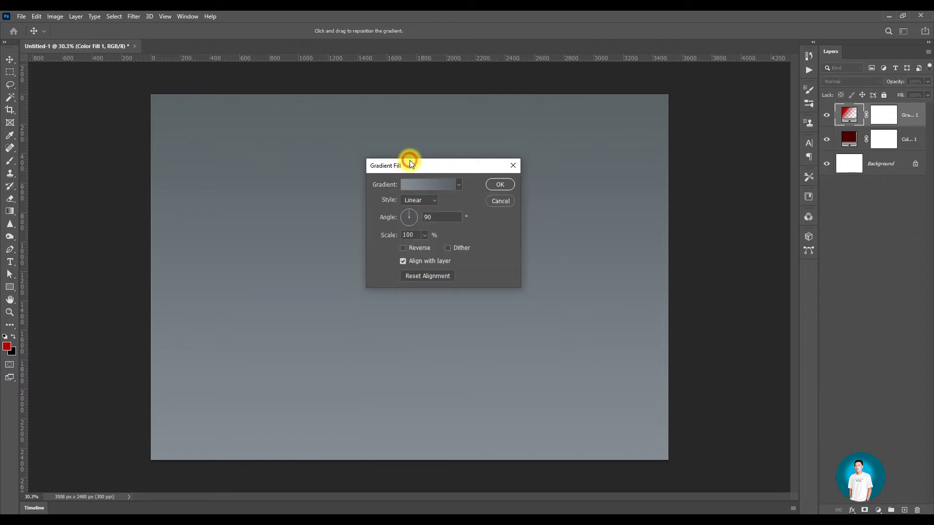
pyautogui.click(423, 184)
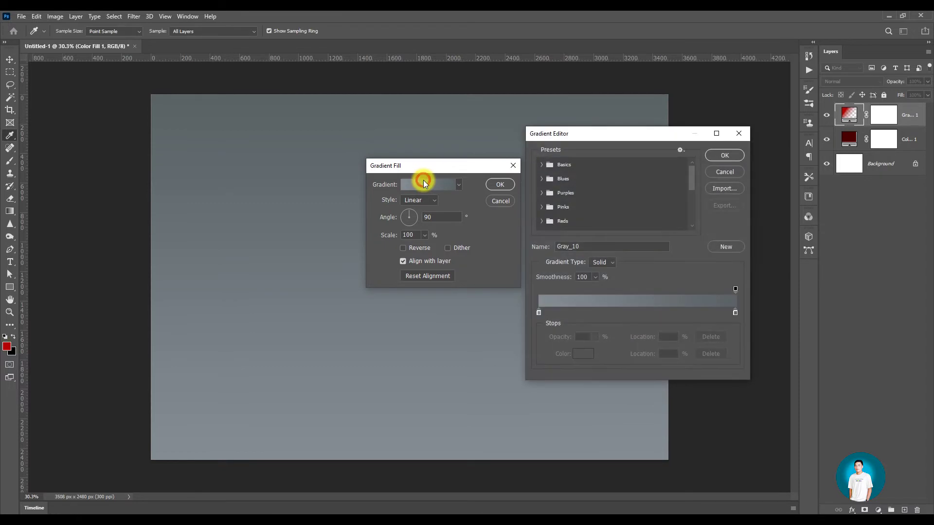
# Set the gradient's left colour stop to pure red ff0000
pyautogui.moveTo(588, 136)
pyautogui.mouseDown()
pyautogui.moveTo(621, 184)
pyautogui.moveTo(590, 103)
pyautogui.mouseUp()
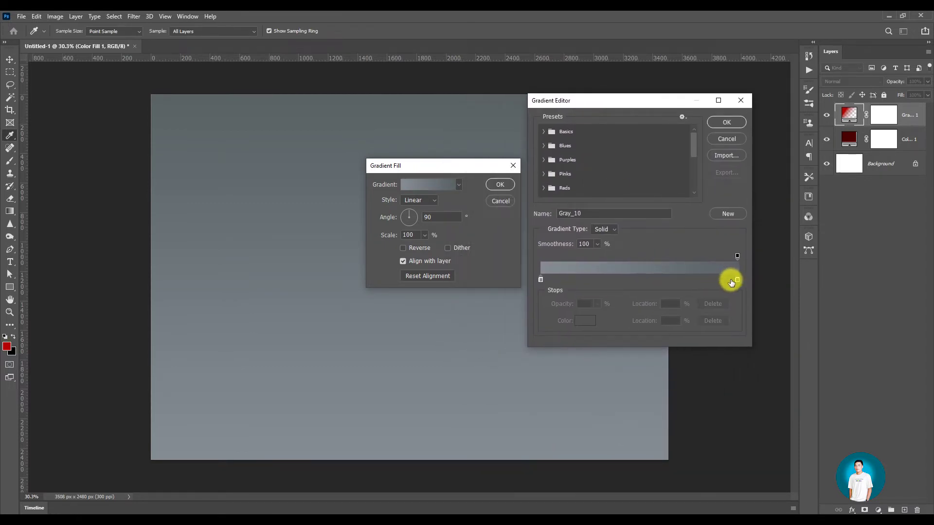
pyautogui.click(738, 280)
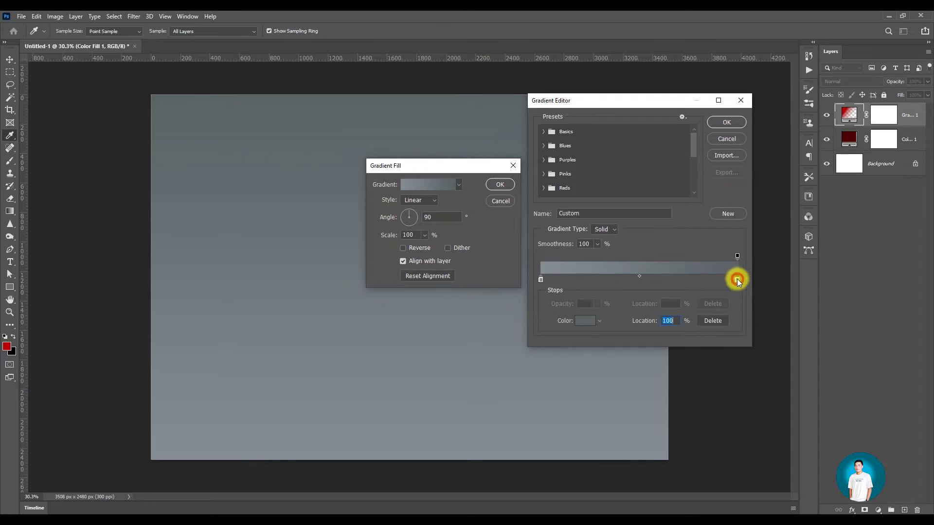
pyautogui.click(541, 279)
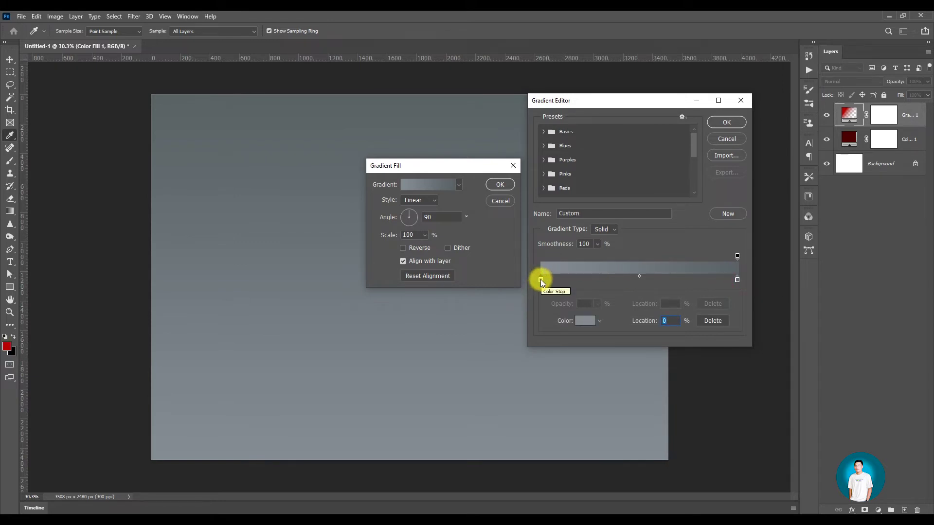
pyautogui.click(585, 321)
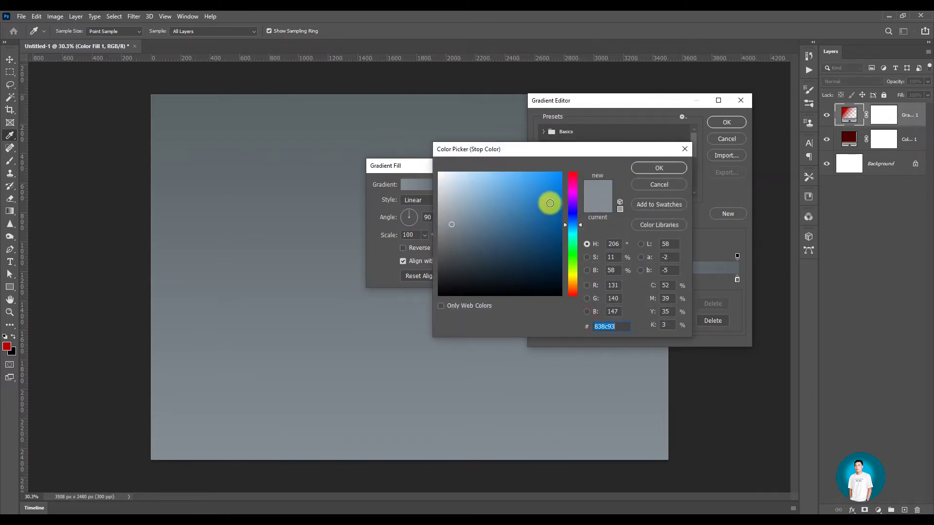
pyautogui.click(571, 179)
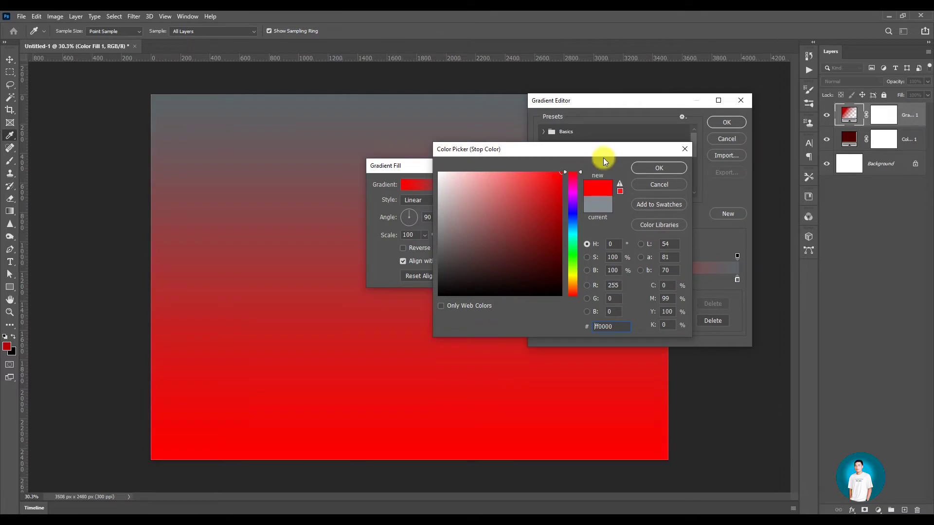
pyautogui.click(644, 168)
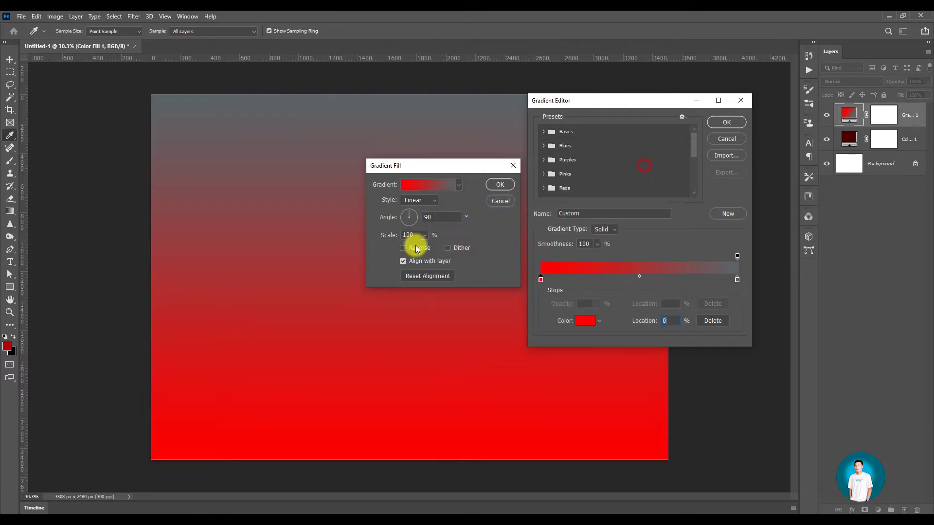
# Set the gradient's right colour stop to bright green 00f028
pyautogui.doubleClick(737, 278)
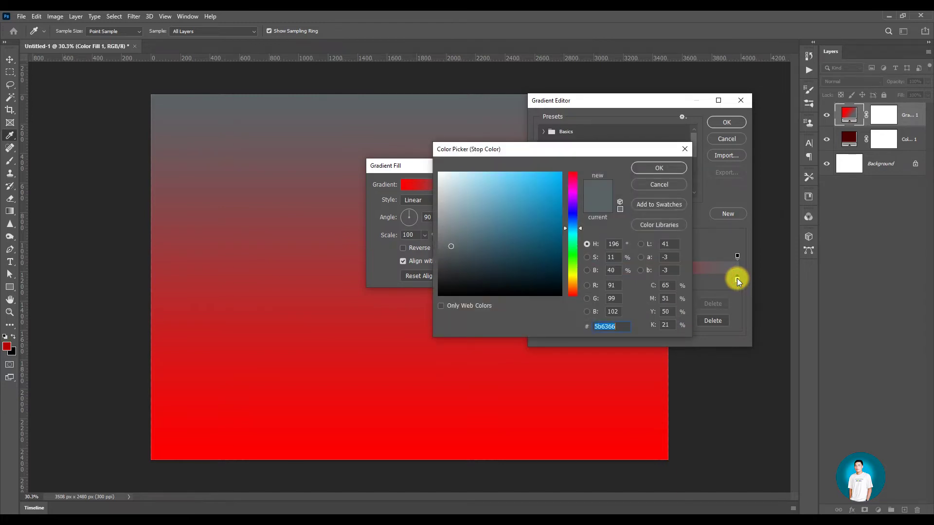
pyautogui.click(572, 251)
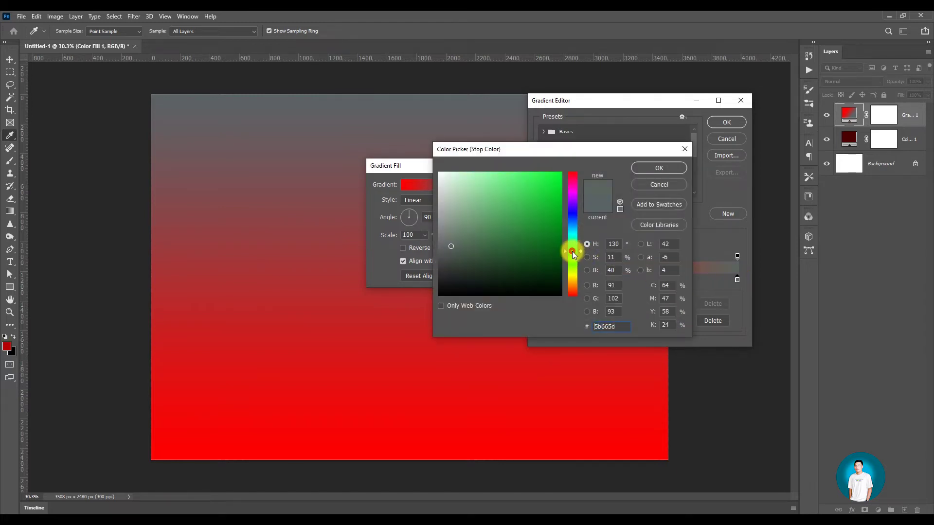
pyautogui.click(557, 175)
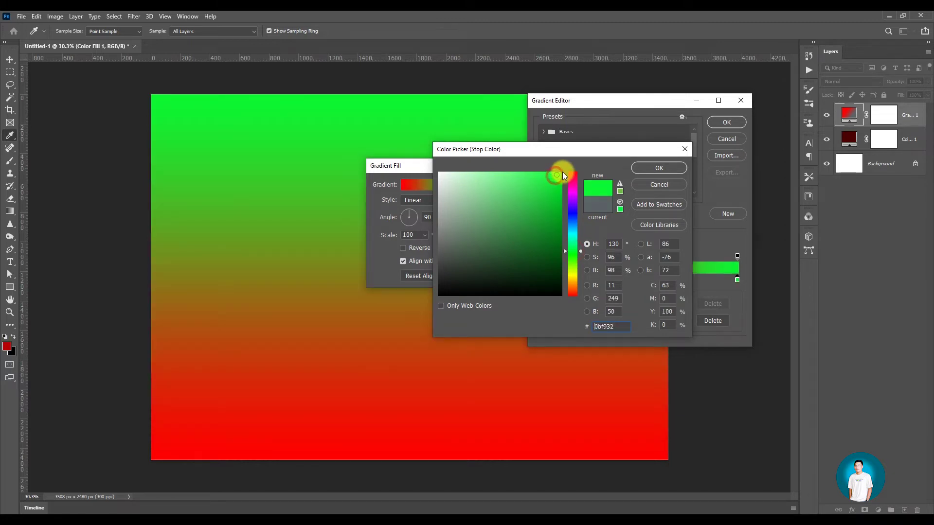
pyautogui.click(533, 179)
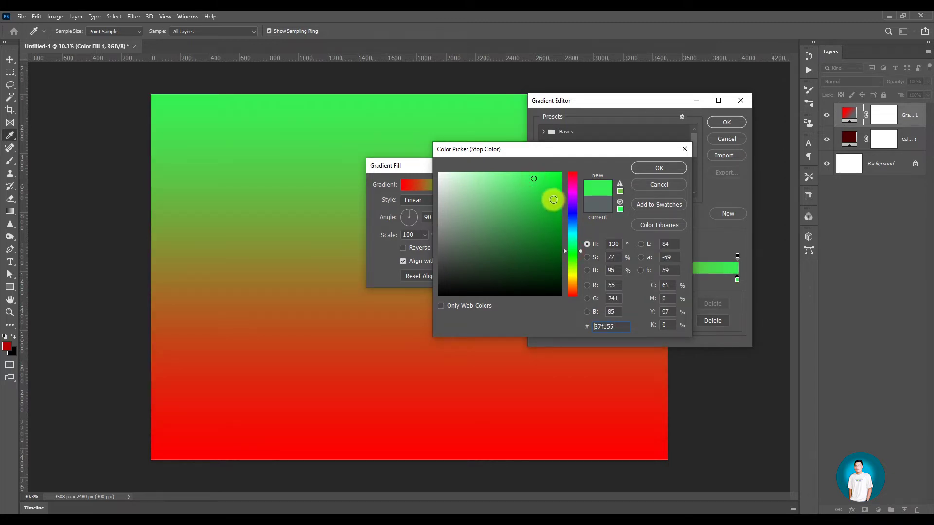
pyautogui.moveTo(554, 200); pyautogui.dragTo(566, 183)
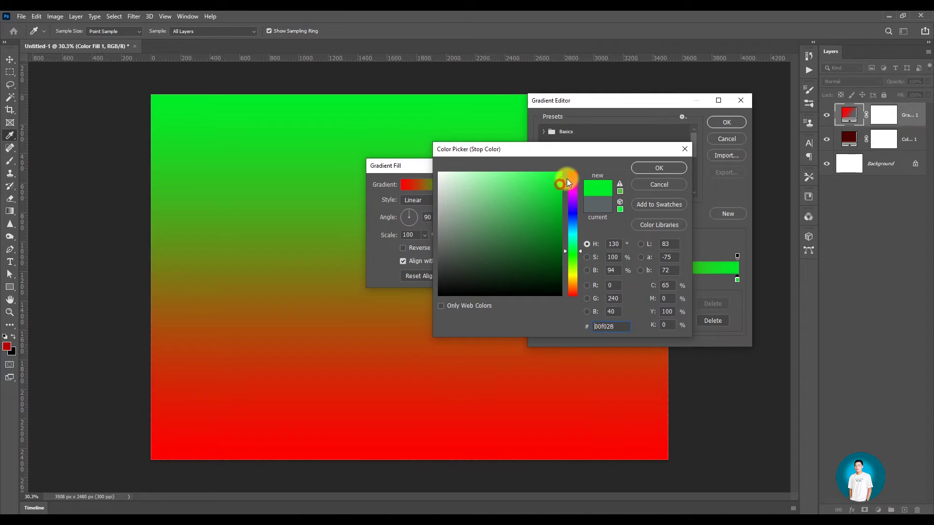
pyautogui.click(657, 168)
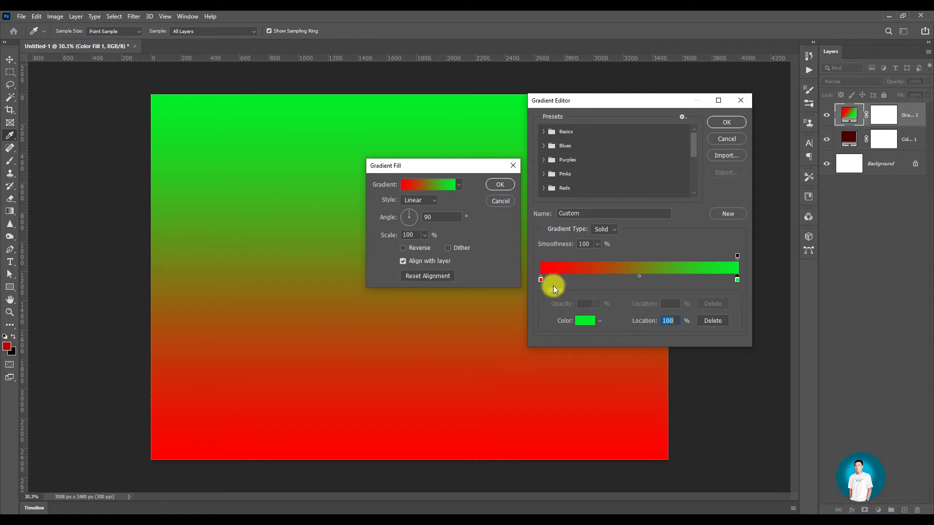
pyautogui.press('alt')
pyautogui.moveTo(541, 279); pyautogui.dragTo(595, 279)
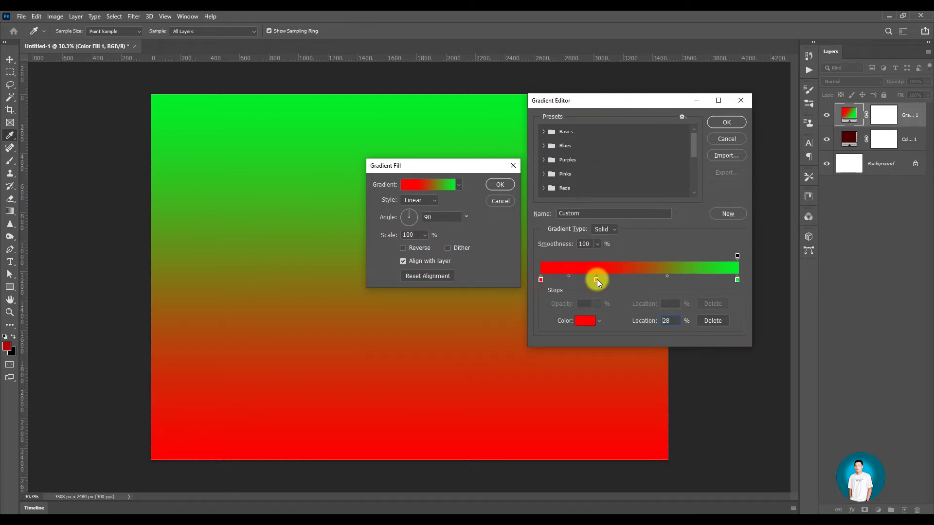
pyautogui.moveTo(597, 279)
pyautogui.mouseDown()
pyautogui.moveTo(664, 279)
pyautogui.moveTo(607, 283)
pyautogui.mouseUp()
pyautogui.moveTo(607, 283); pyautogui.dragTo(597, 279)
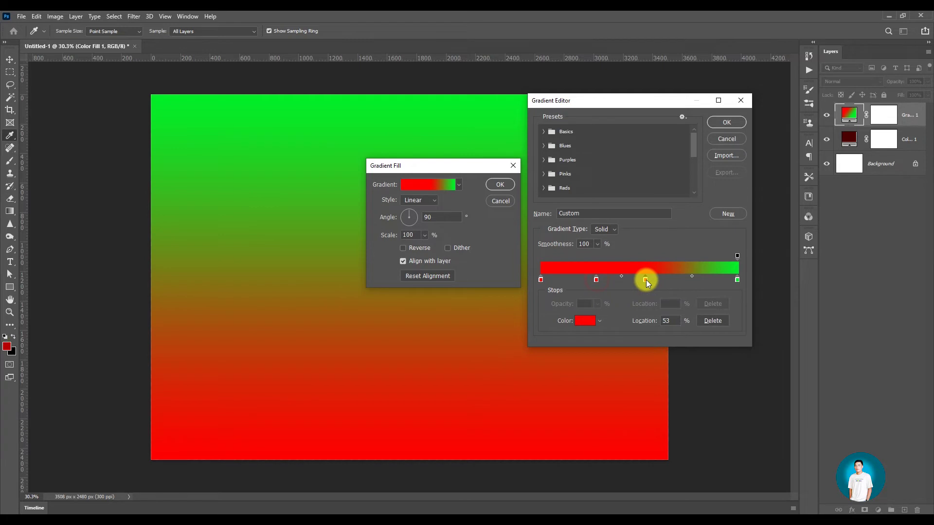
pyautogui.moveTo(644, 279); pyautogui.dragTo(647, 276)
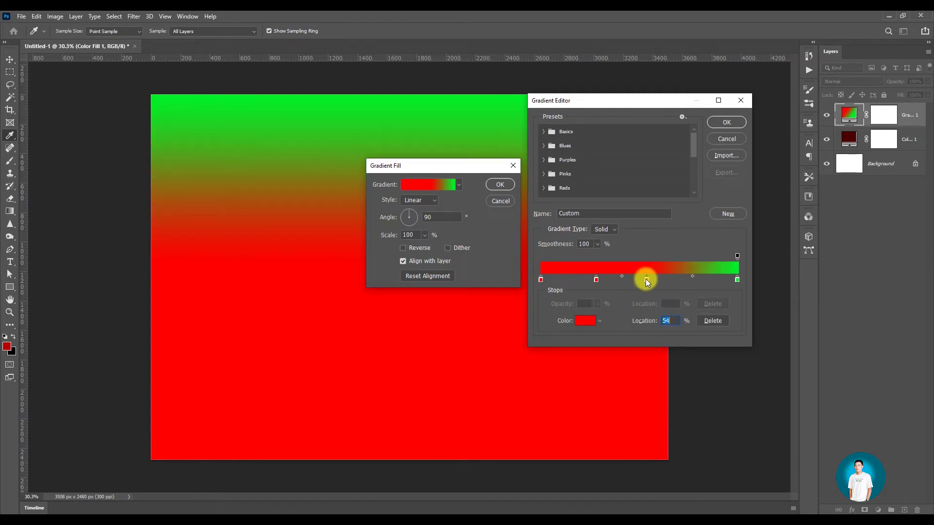
pyautogui.doubleClick(646, 278)
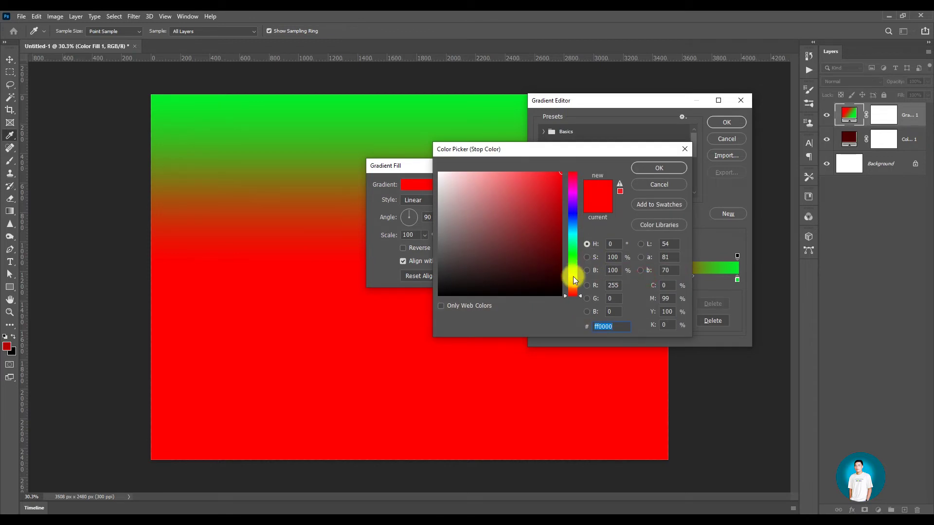
pyautogui.click(572, 278)
pyautogui.click(659, 168)
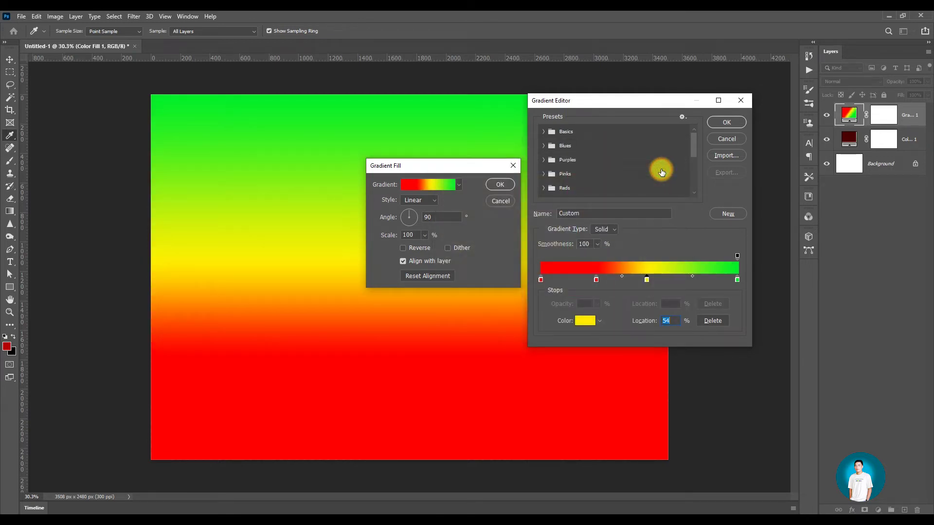
pyautogui.doubleClick(596, 280)
pyautogui.moveTo(459, 195); pyautogui.dragTo(392, 141)
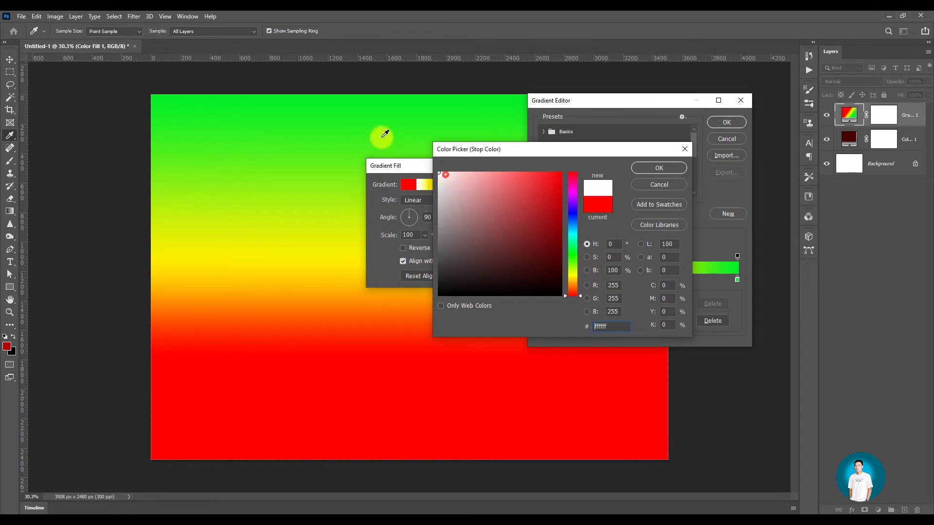
pyautogui.click(662, 167)
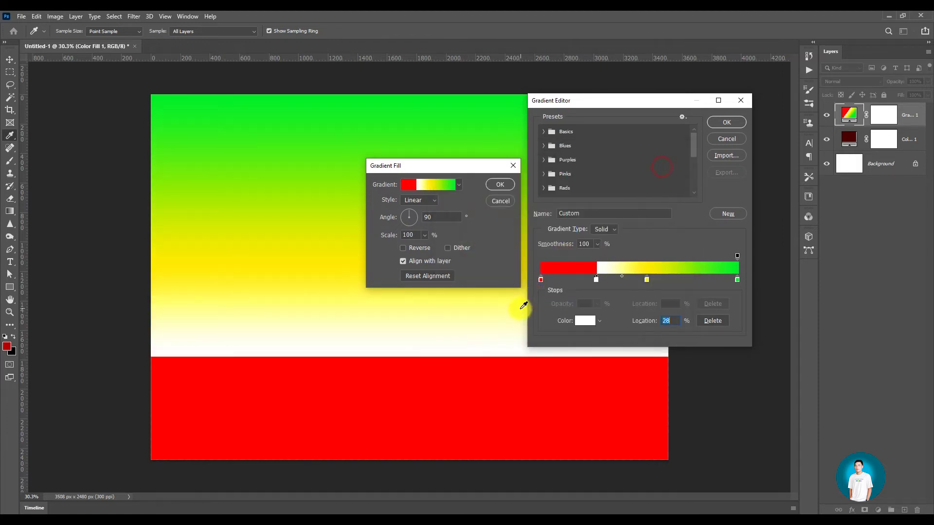
pyautogui.click(594, 278)
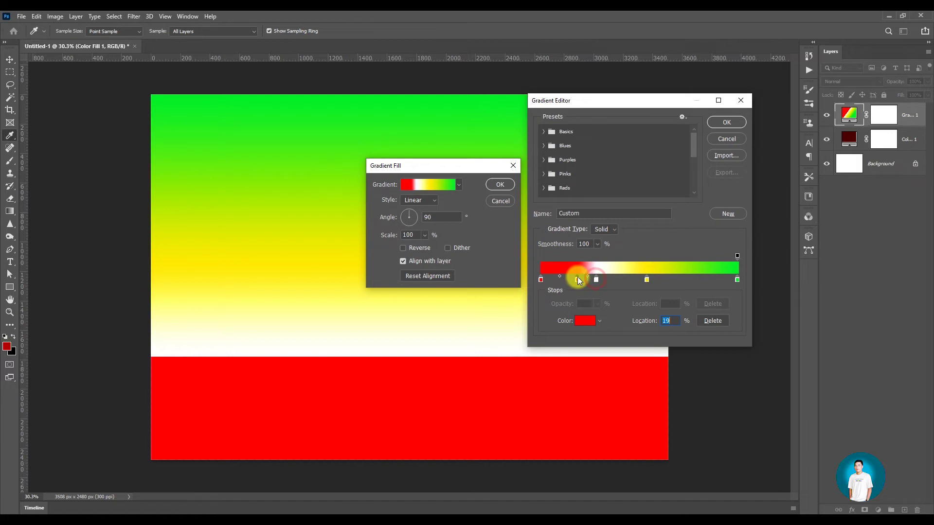
pyautogui.moveTo(594, 278); pyautogui.dragTo(598, 298)
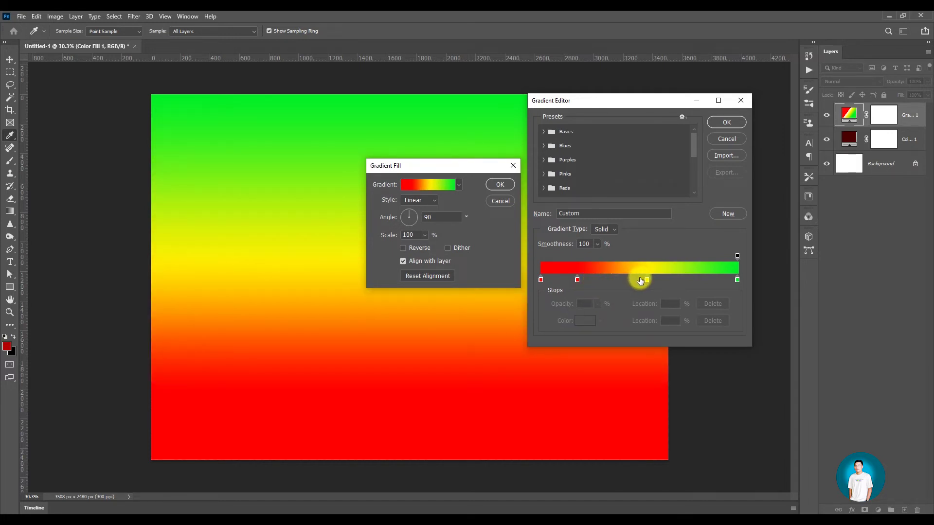
pyautogui.moveTo(646, 279); pyautogui.dragTo(691, 279)
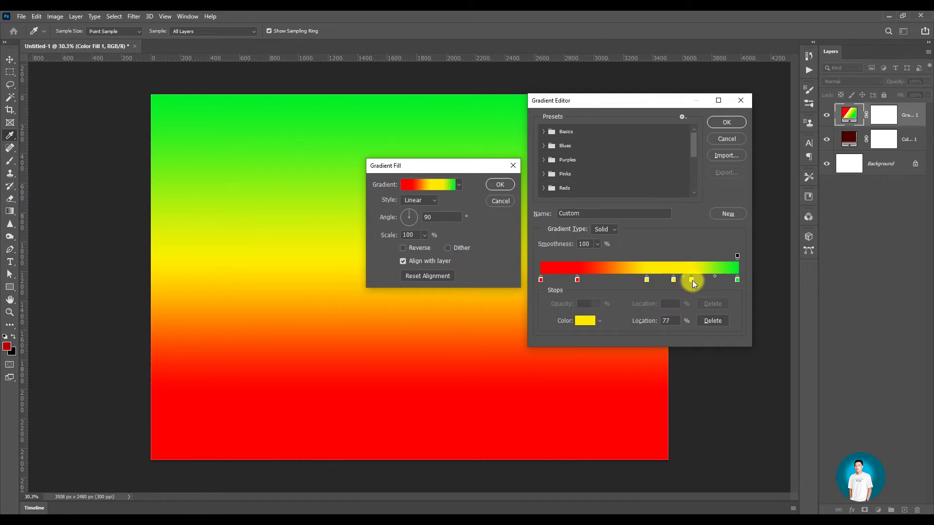
pyautogui.moveTo(691, 279); pyautogui.dragTo(684, 334)
pyautogui.moveTo(674, 280); pyautogui.dragTo(674, 331)
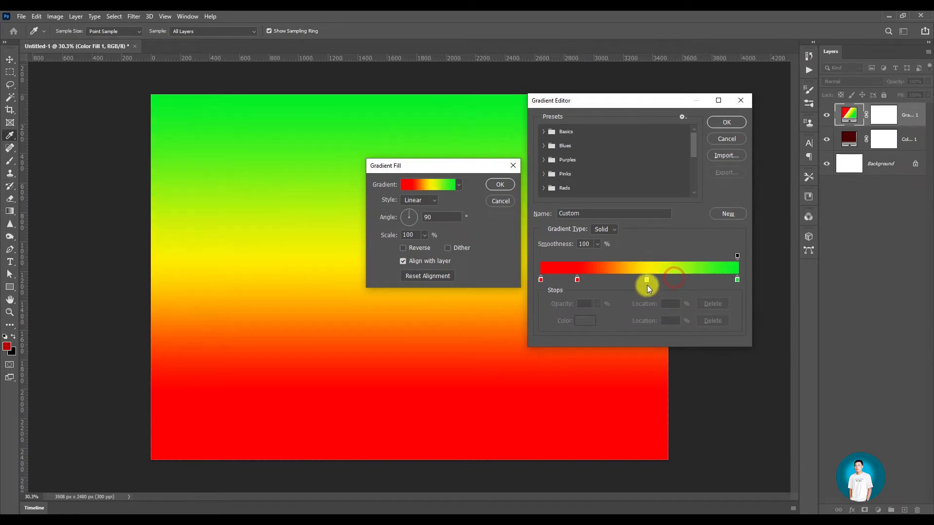
pyautogui.press('Delete')
pyautogui.click(577, 281)
pyautogui.moveTo(575, 280); pyautogui.dragTo(570, 332)
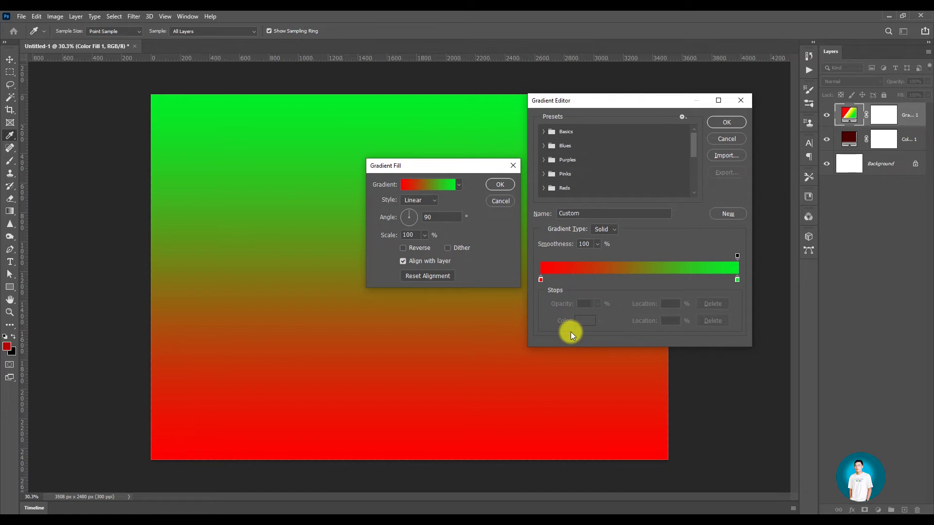
# Keep the gradient colours and switch the fill style to Radial, then Angle
pyautogui.click(725, 122)
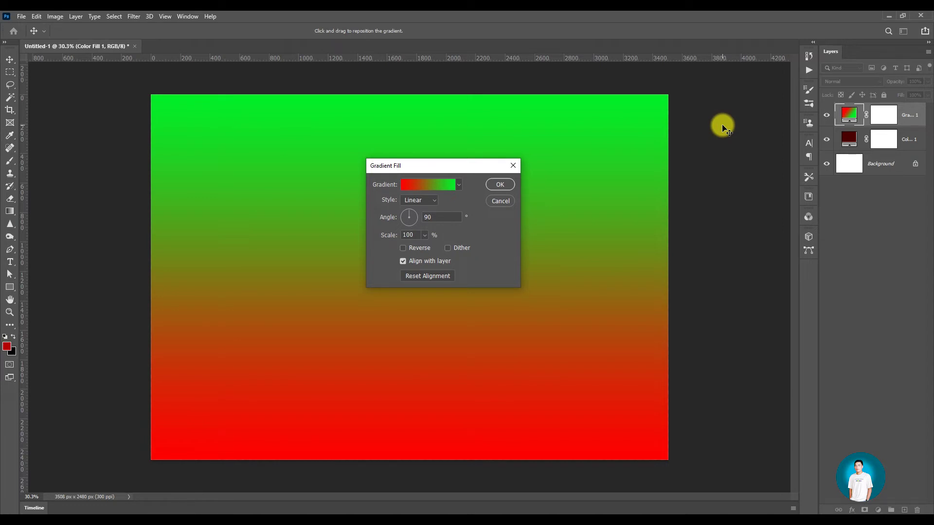
pyautogui.moveTo(468, 164); pyautogui.dragTo(583, 147)
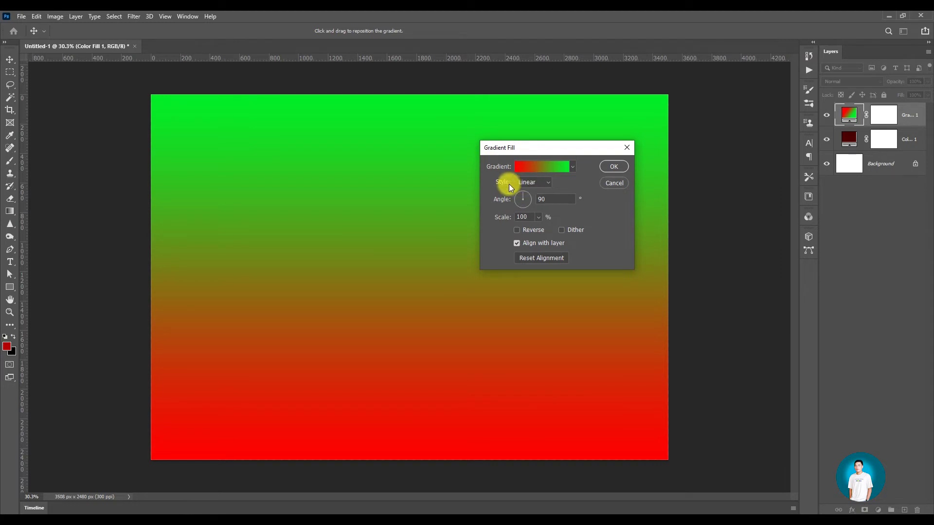
pyautogui.click(547, 182)
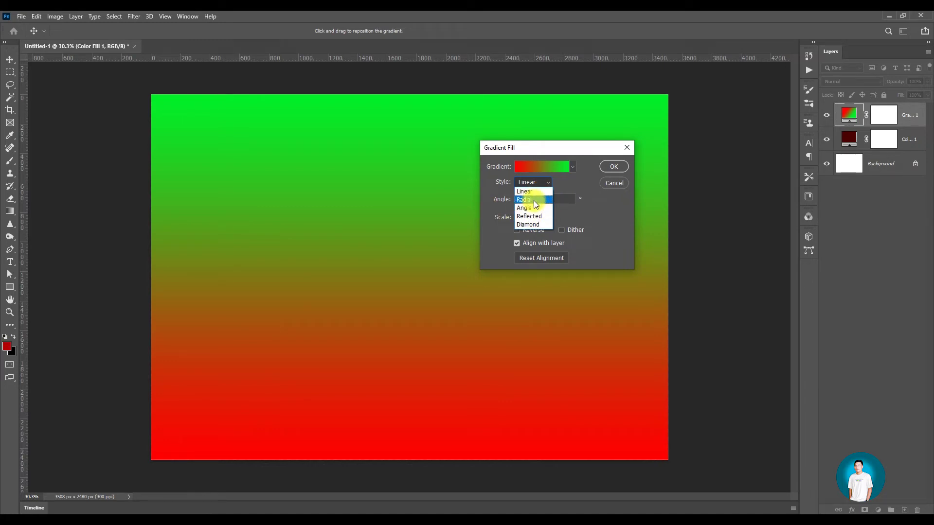
pyautogui.click(533, 201)
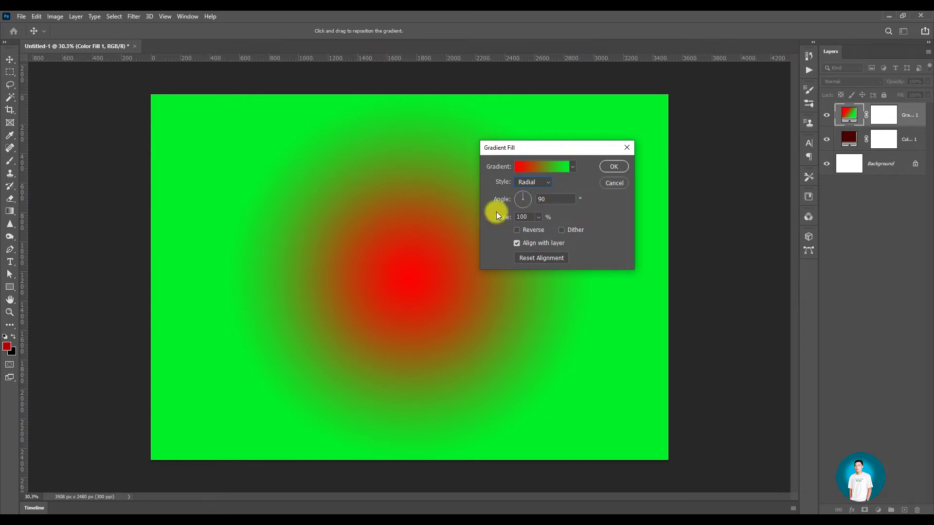
pyautogui.click(540, 183)
pyautogui.click(532, 208)
# Try Diamond and Angle styles, return to Linear, and drag the angle toward -140.79°
pyautogui.click(547, 191)
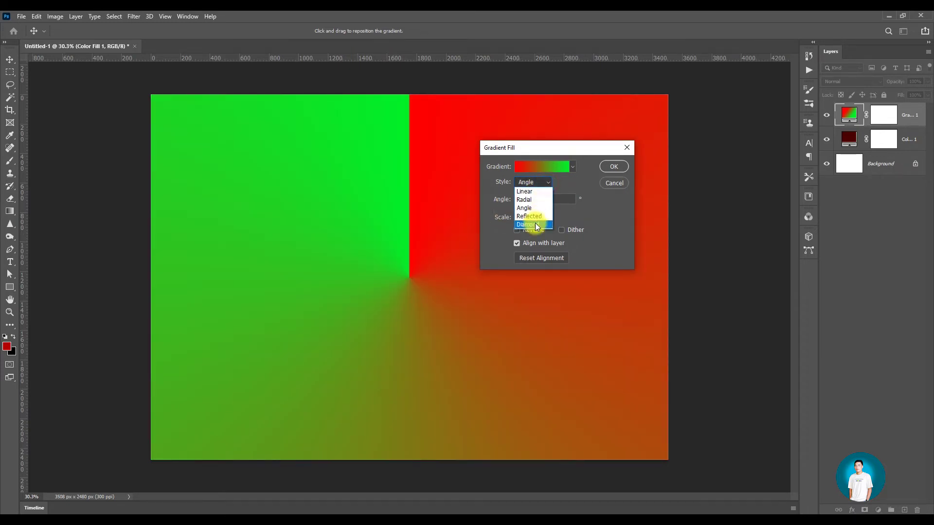
pyautogui.click(534, 223)
pyautogui.click(547, 182)
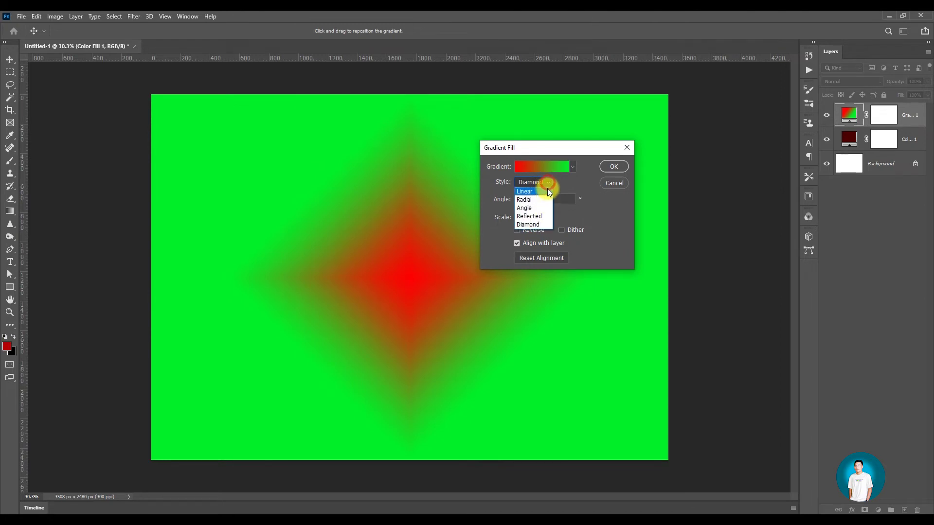
pyautogui.click(541, 208)
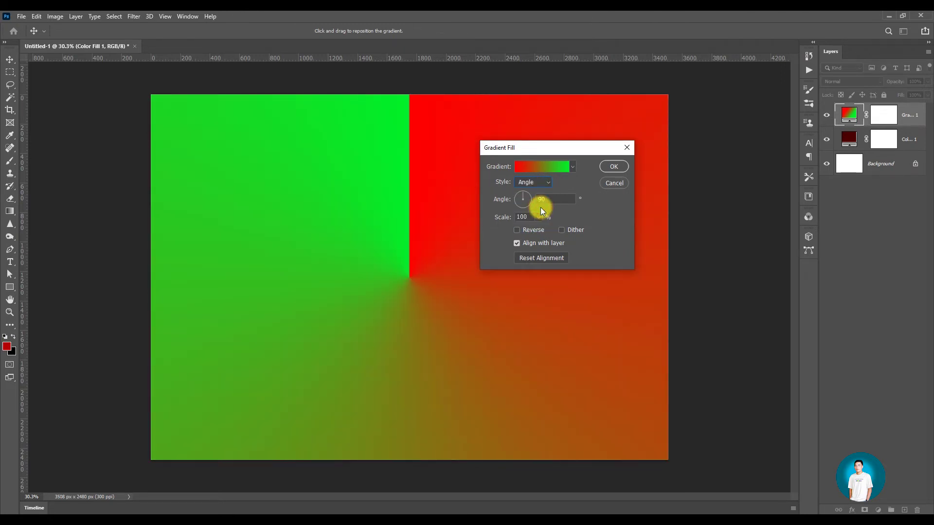
pyautogui.click(540, 185)
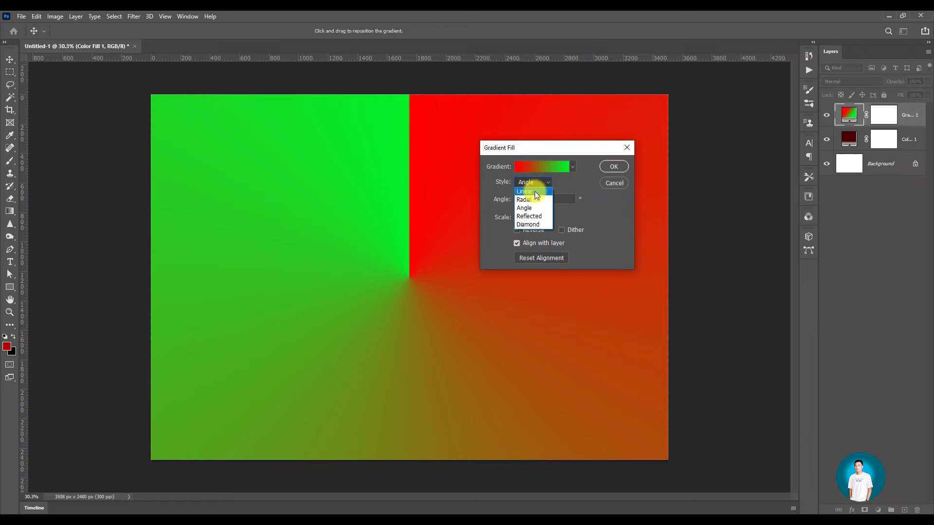
pyautogui.click(535, 192)
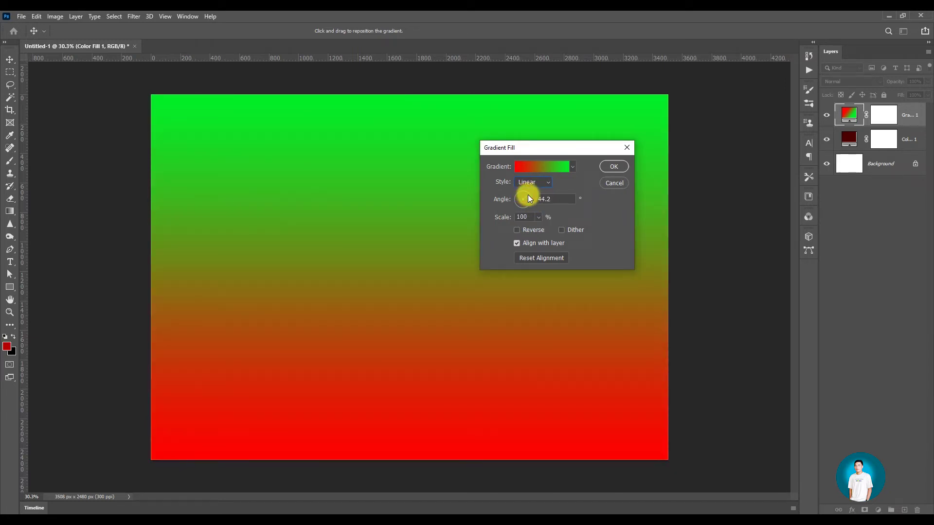
pyautogui.moveTo(532, 203)
pyautogui.mouseDown()
pyautogui.moveTo(529, 190)
pyautogui.moveTo(517, 204)
pyautogui.mouseUp()
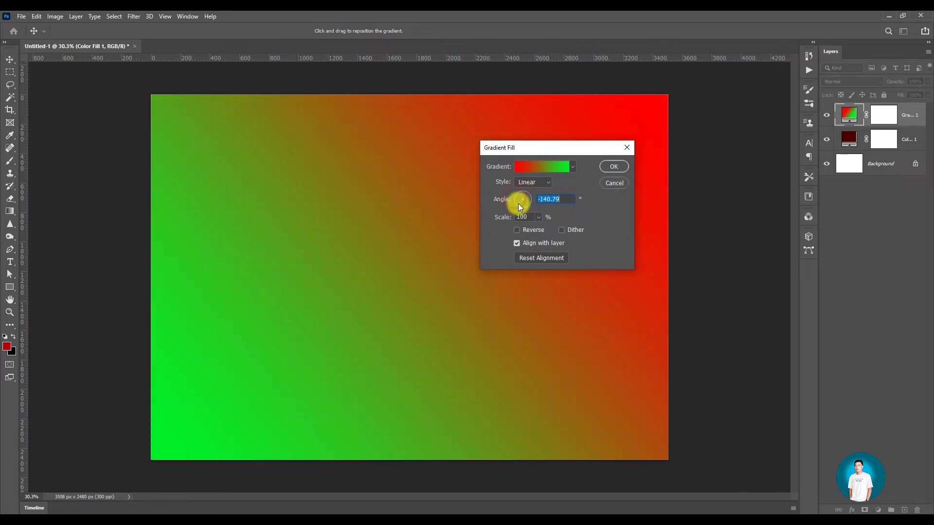
# Commit the gradient fill at 70° angle, 100% scale, reversed so red sits on top
pyautogui.moveTo(518, 203); pyautogui.dragTo(526, 190)
pyautogui.doubleClick(557, 199)
pyautogui.write('7')
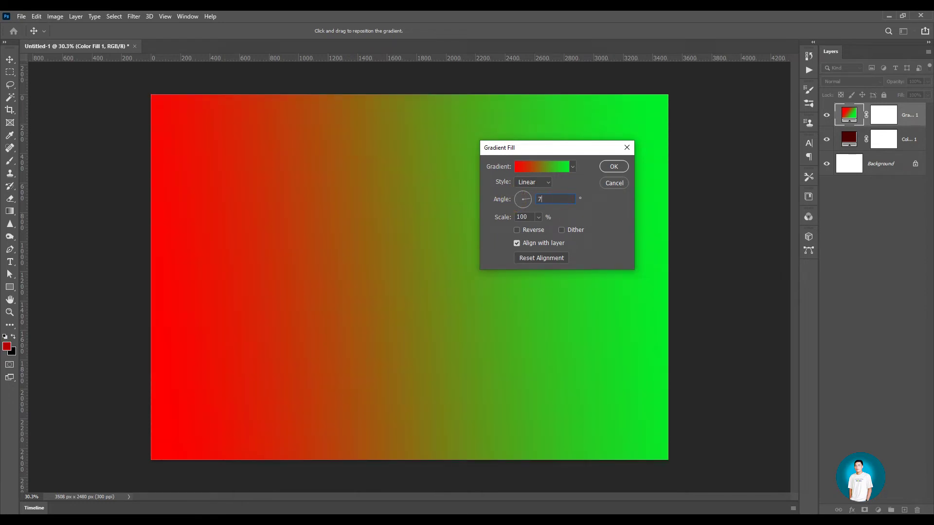
pyautogui.write('0')
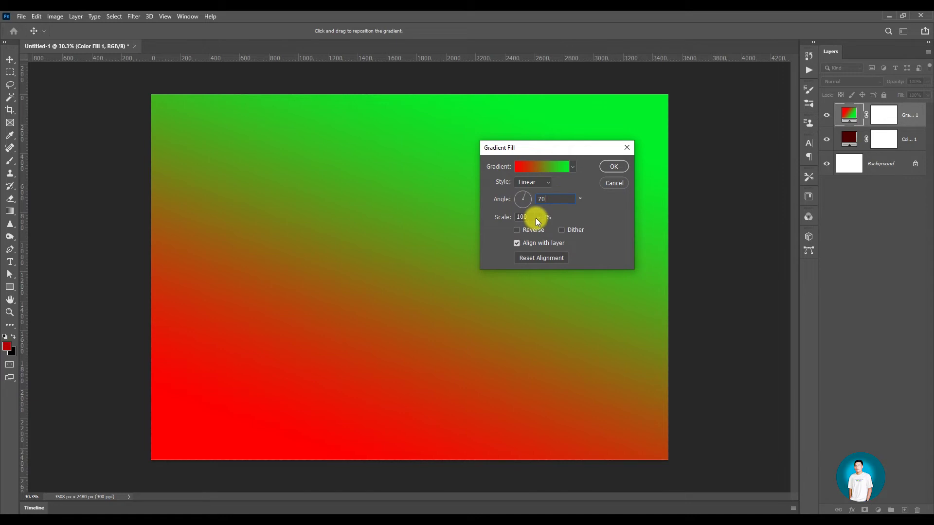
pyautogui.click(538, 216)
pyautogui.moveTo(535, 230)
pyautogui.mouseDown()
pyautogui.moveTo(548, 230)
pyautogui.moveTo(539, 230)
pyautogui.mouseUp()
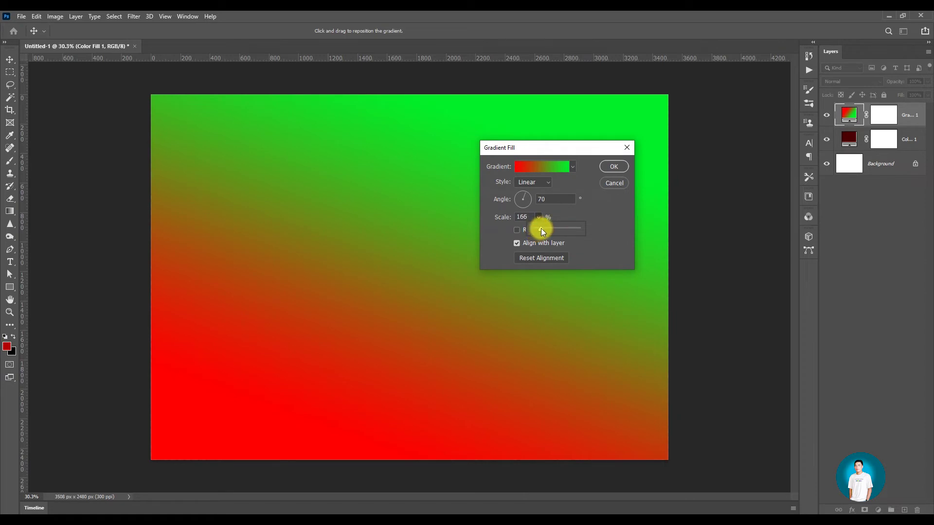
pyautogui.moveTo(537, 230); pyautogui.dragTo(542, 229)
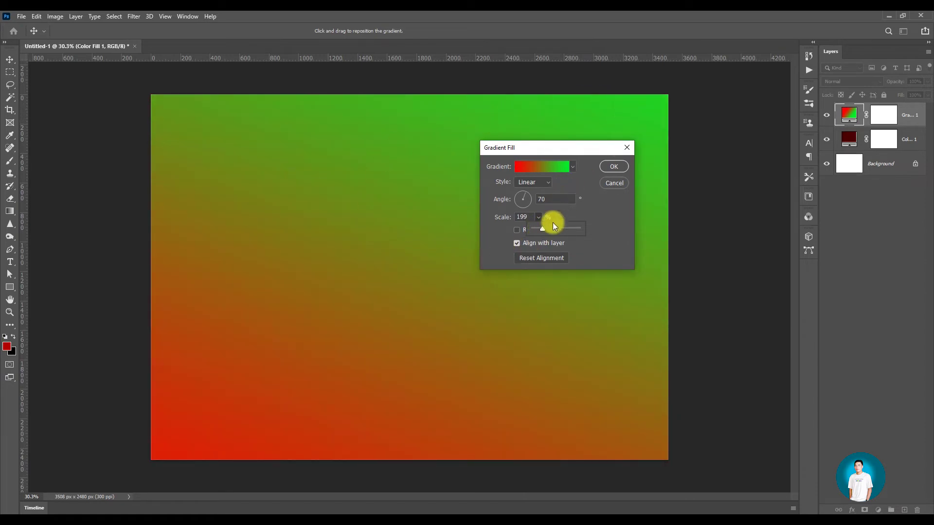
pyautogui.moveTo(537, 230); pyautogui.dragTo(532, 215)
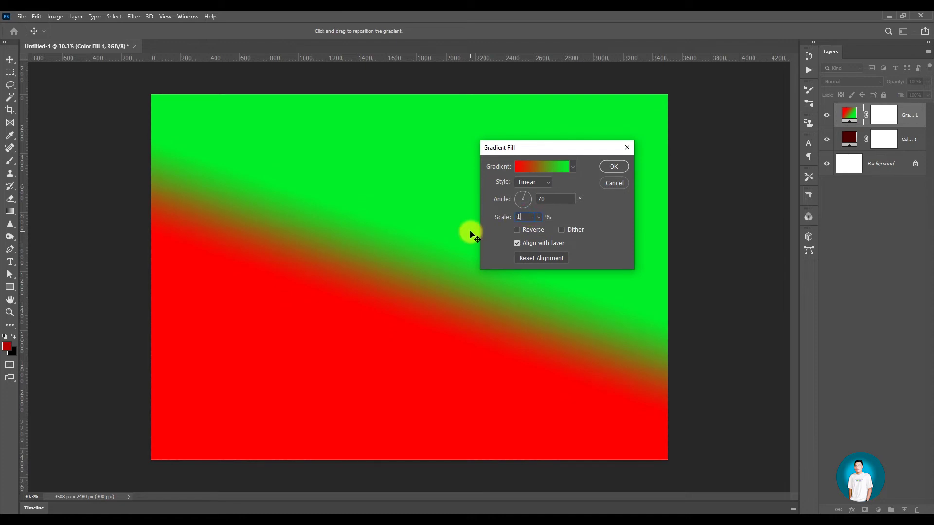
pyautogui.write('100')
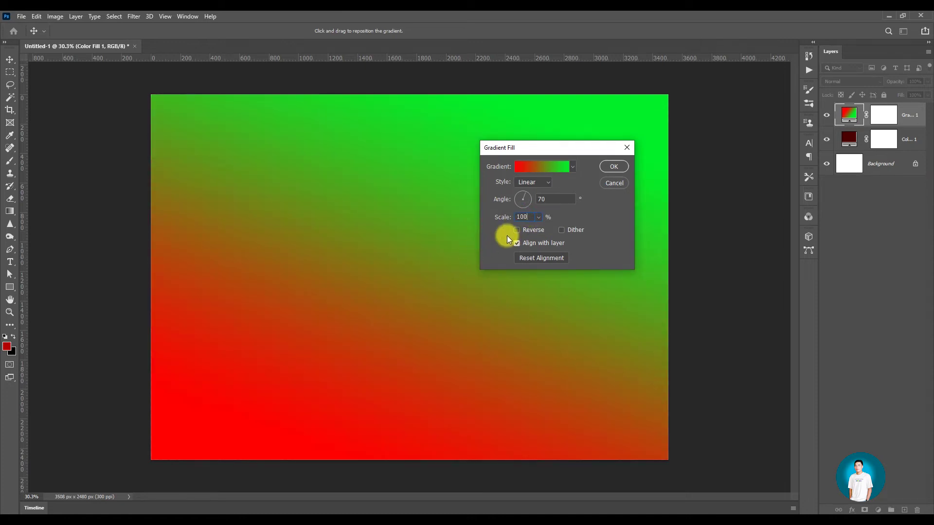
pyautogui.click(516, 230)
pyautogui.click(517, 230)
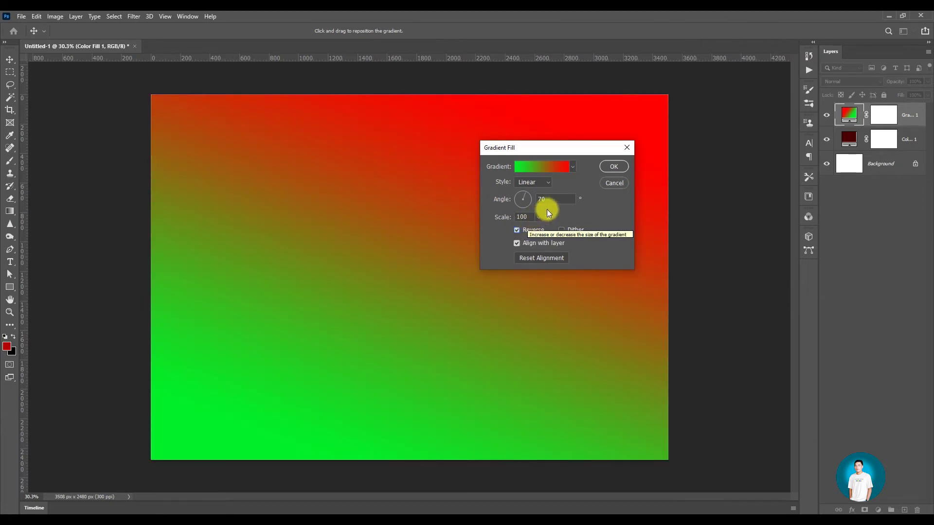
pyautogui.click(614, 166)
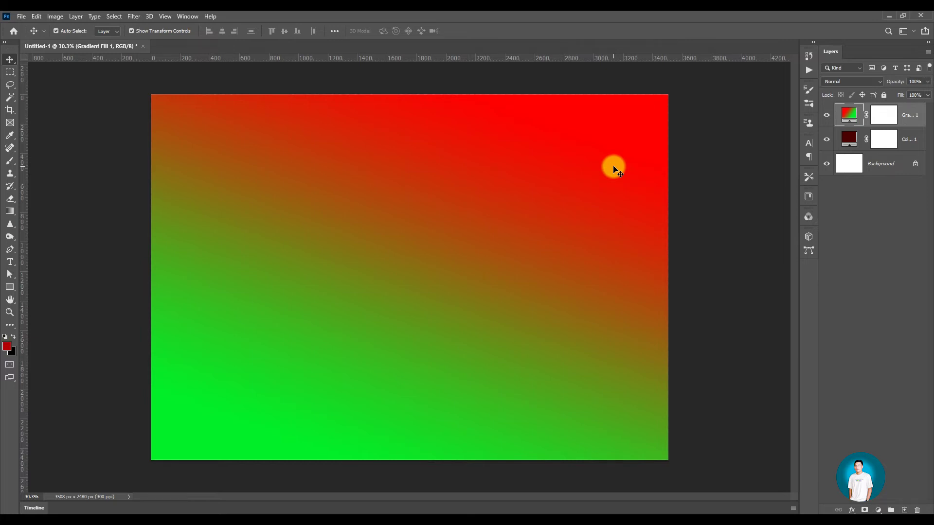
# Reopen the gradient fill settings and editor, confirming them unchanged
pyautogui.doubleClick(849, 115)
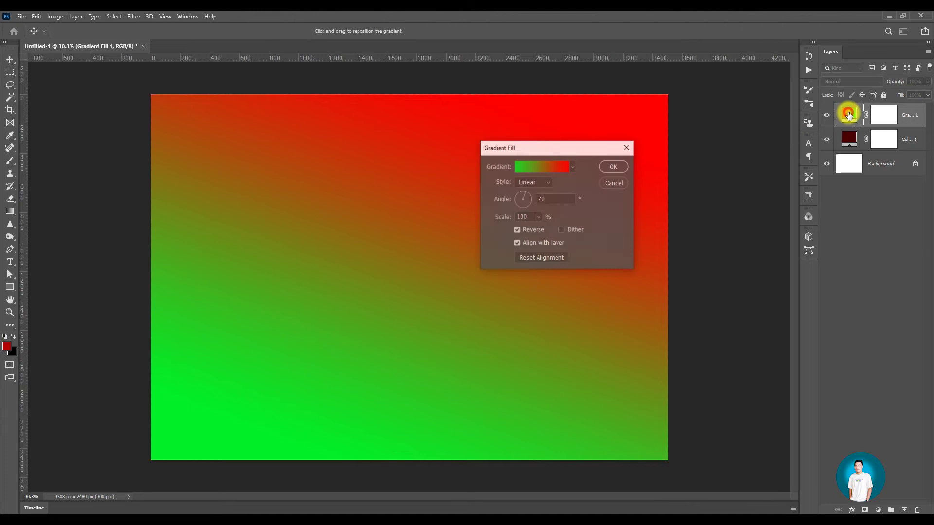
pyautogui.click(545, 168)
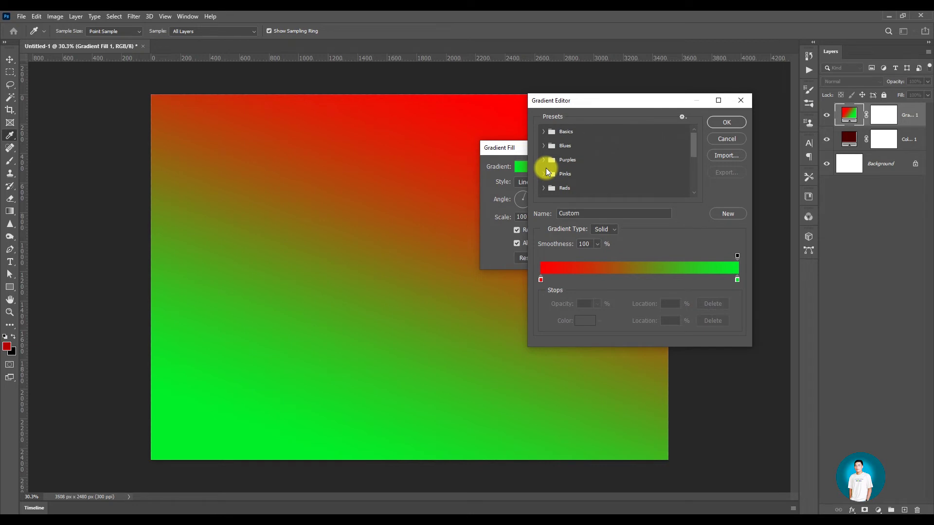
pyautogui.click(729, 121)
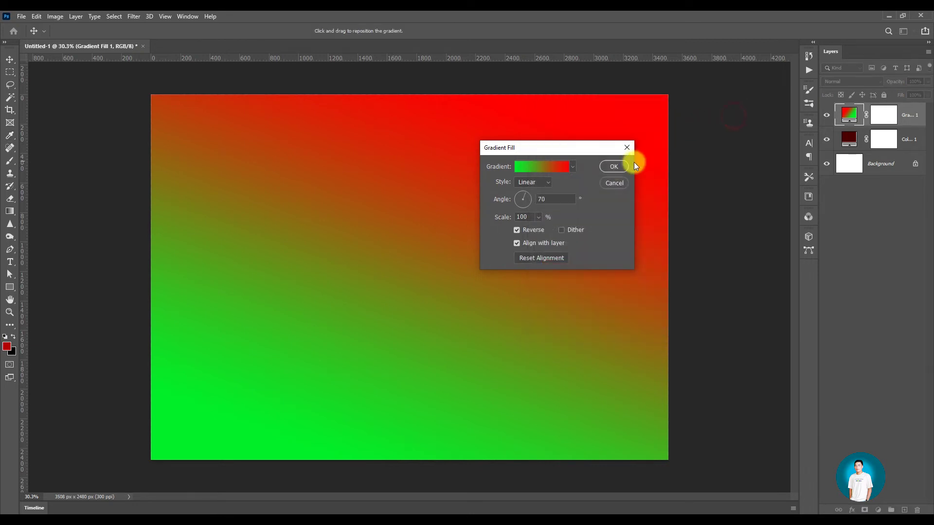
pyautogui.click(609, 167)
pyautogui.click(875, 509)
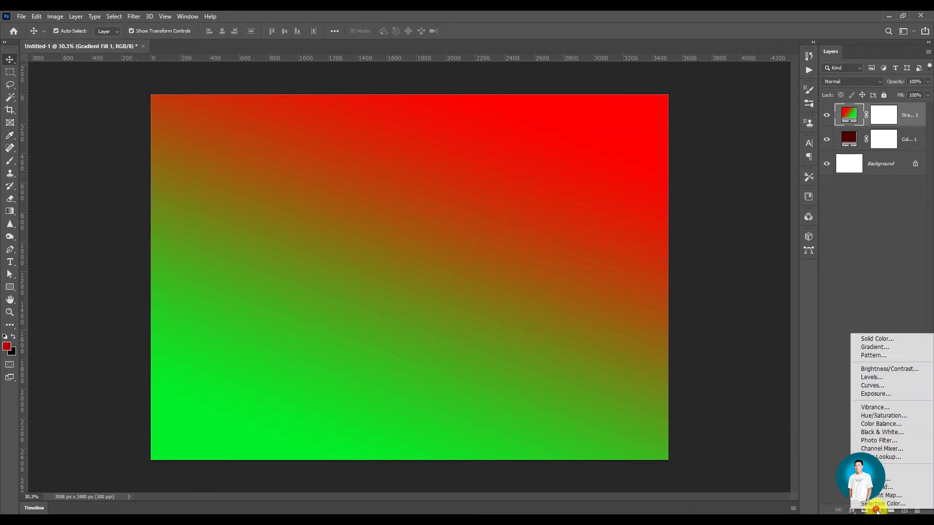
# Add a Pattern fill layer and preview Water and Grass patterns on the canvas
pyautogui.click(863, 355)
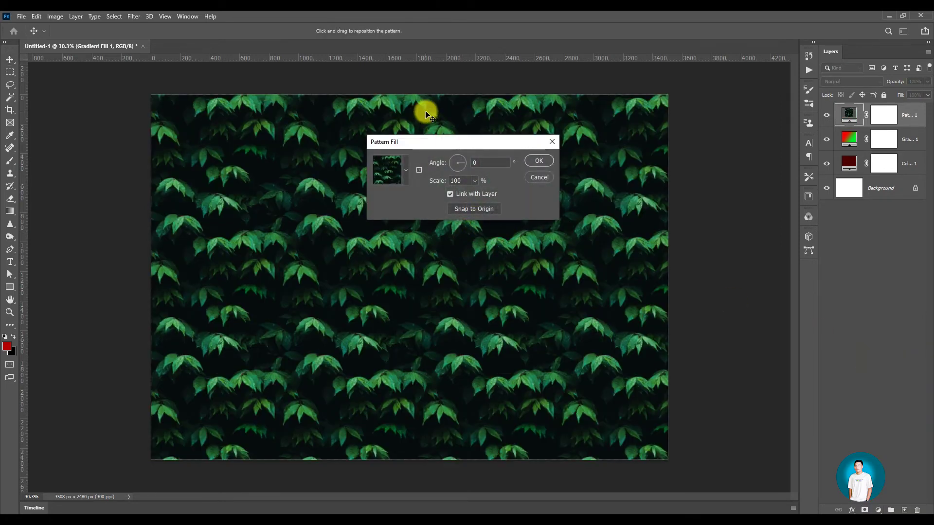
pyautogui.moveTo(424, 144); pyautogui.dragTo(445, 142)
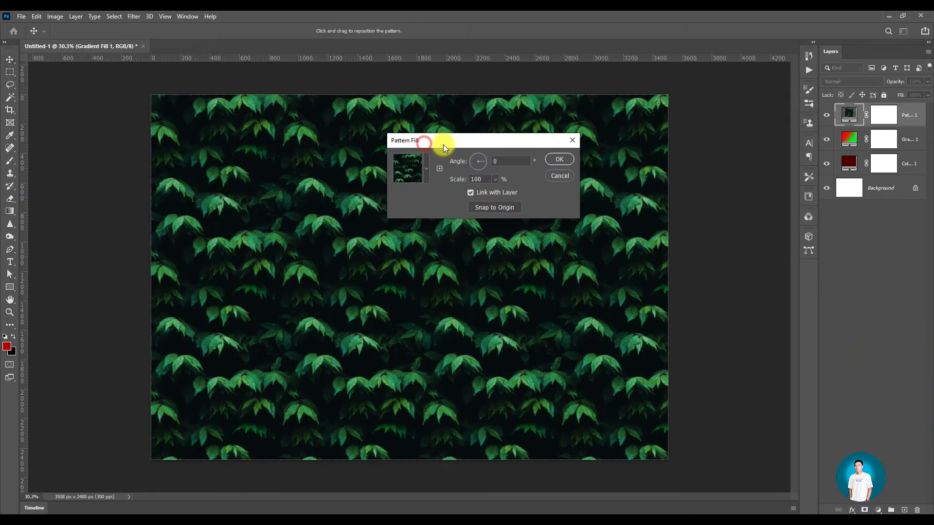
pyautogui.click(426, 168)
pyautogui.click(359, 225)
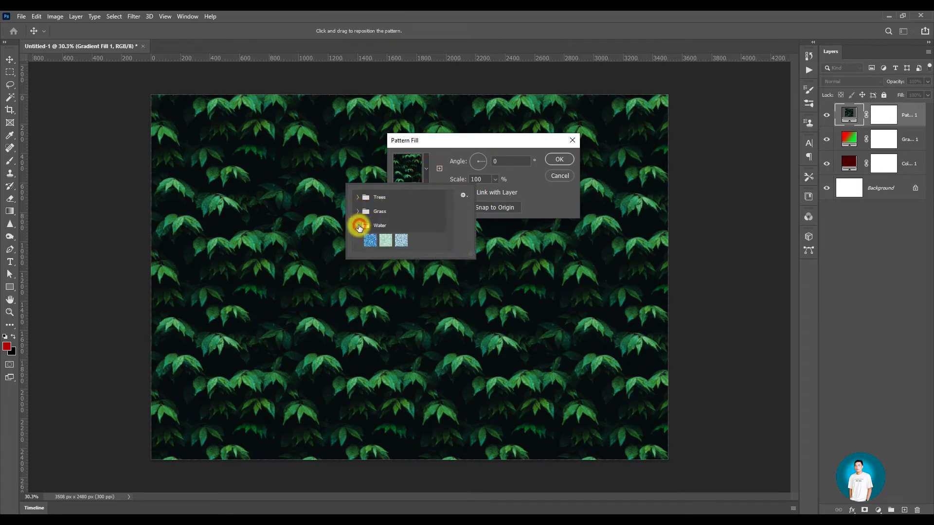
pyautogui.click(369, 240)
pyautogui.click(386, 240)
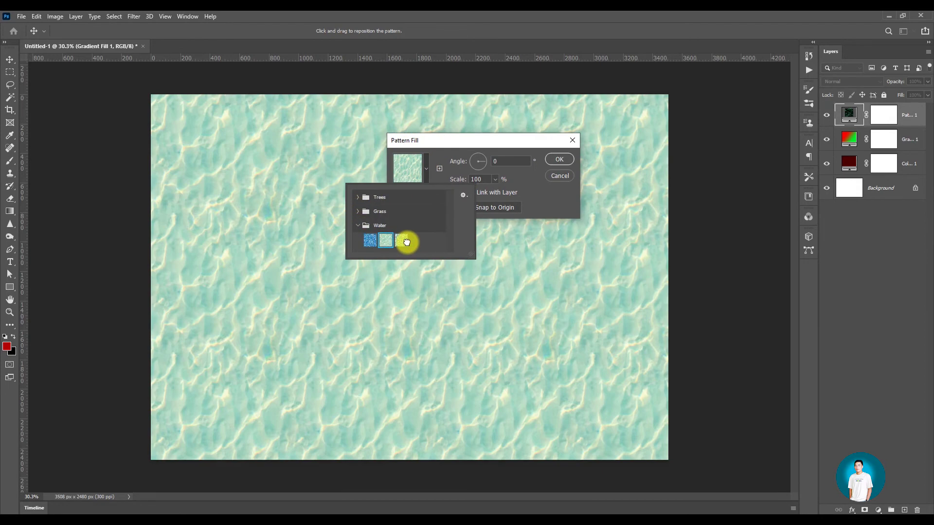
pyautogui.click(359, 225)
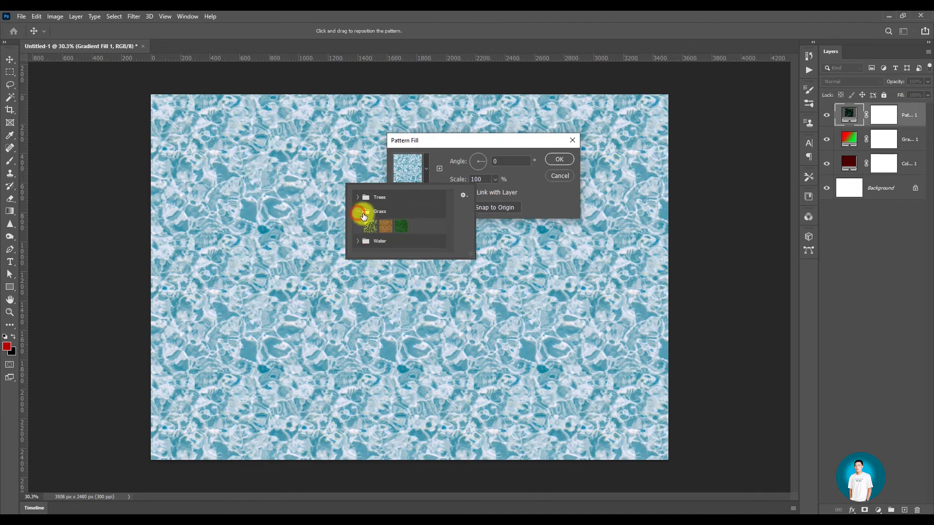
pyautogui.click(370, 226)
pyautogui.click(401, 226)
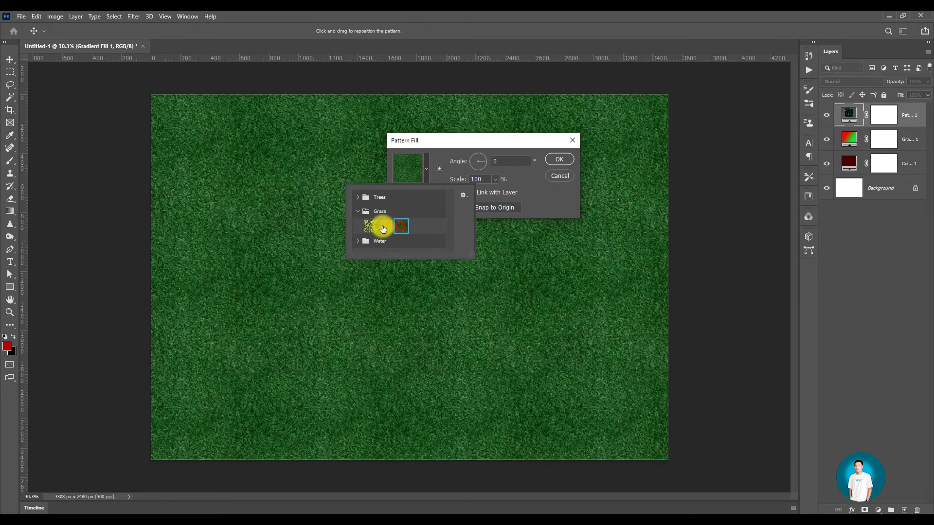
# Choose the green pine-forest pattern from the Trees group and confirm the fill
pyautogui.click(354, 212)
pyautogui.click(359, 196)
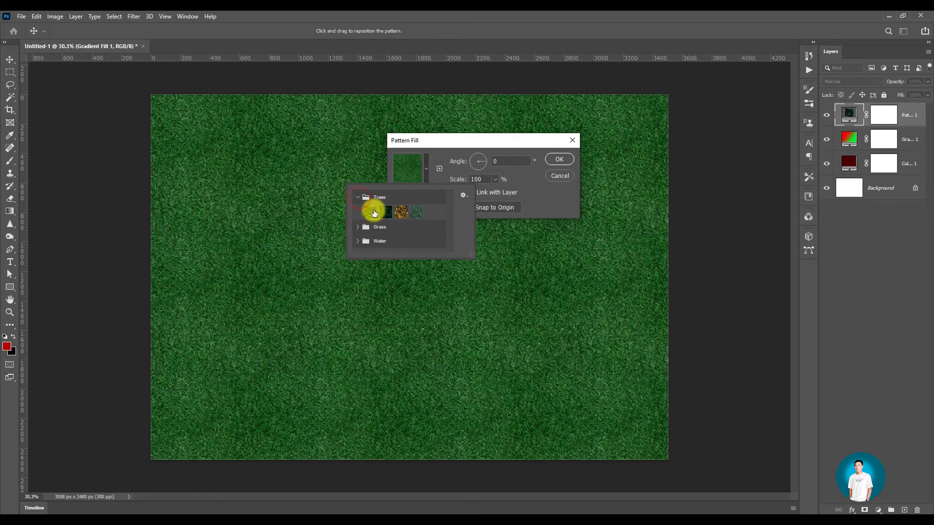
pyautogui.click(374, 212)
pyautogui.click(401, 212)
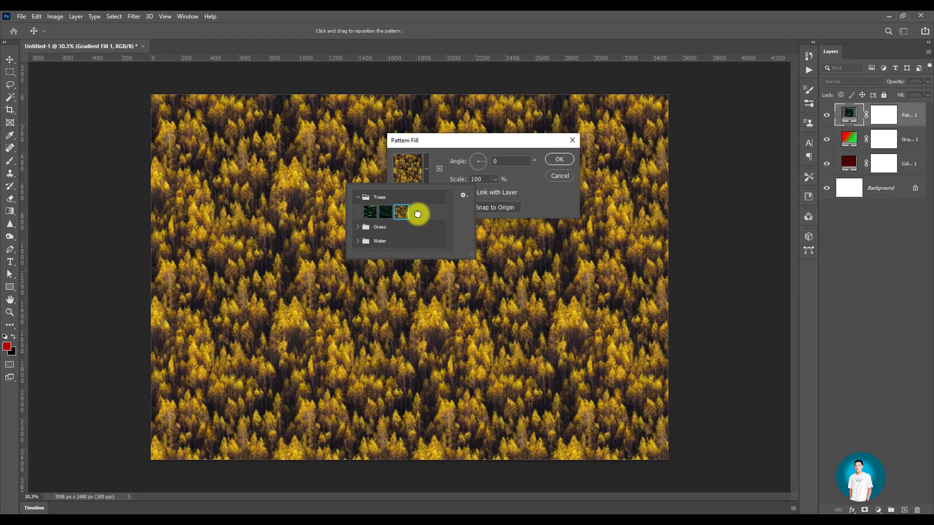
pyautogui.click(417, 212)
pyautogui.click(491, 135)
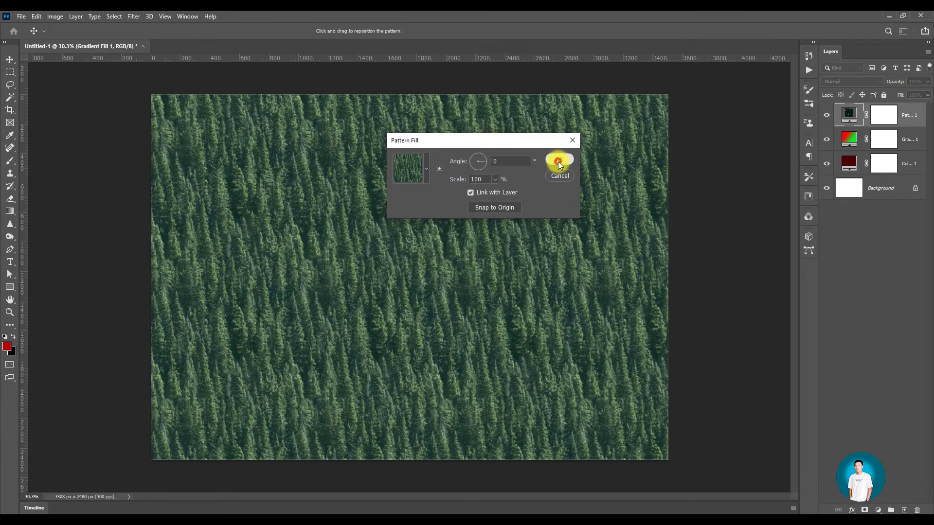
pyautogui.click(559, 160)
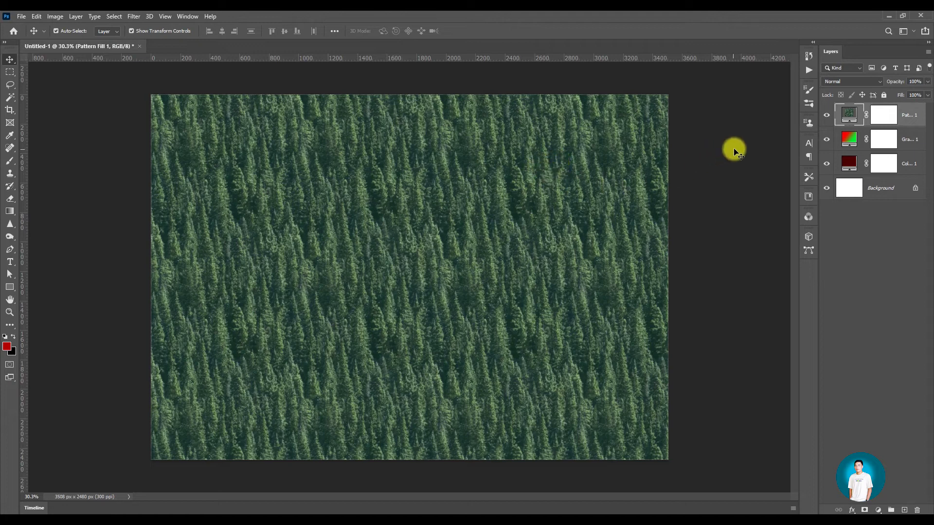
# Toggle the pattern and gradient fill layers' visibility off and on to compare the fills
pyautogui.click(825, 116)
pyautogui.click(826, 139)
pyautogui.click(825, 116)
pyautogui.click(825, 116)
pyautogui.click(826, 139)
pyautogui.click(826, 115)
pyautogui.click(825, 139)
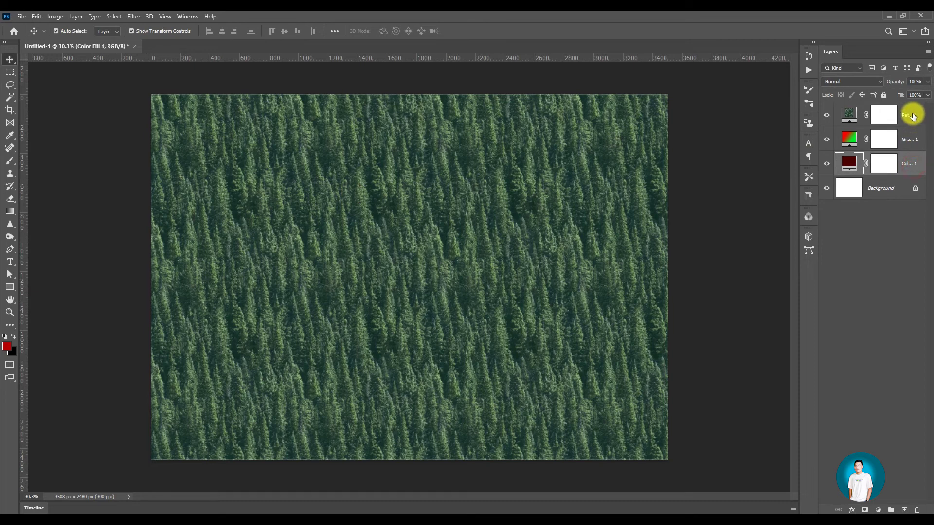
# Select the Color Fill, Gradient Fill and Pattern Fill layers together and drag them to the trash
pyautogui.click(892, 215)
pyautogui.click(906, 175)
pyautogui.keyDown('shift'); pyautogui.click(911, 117); pyautogui.keyUp('shift')
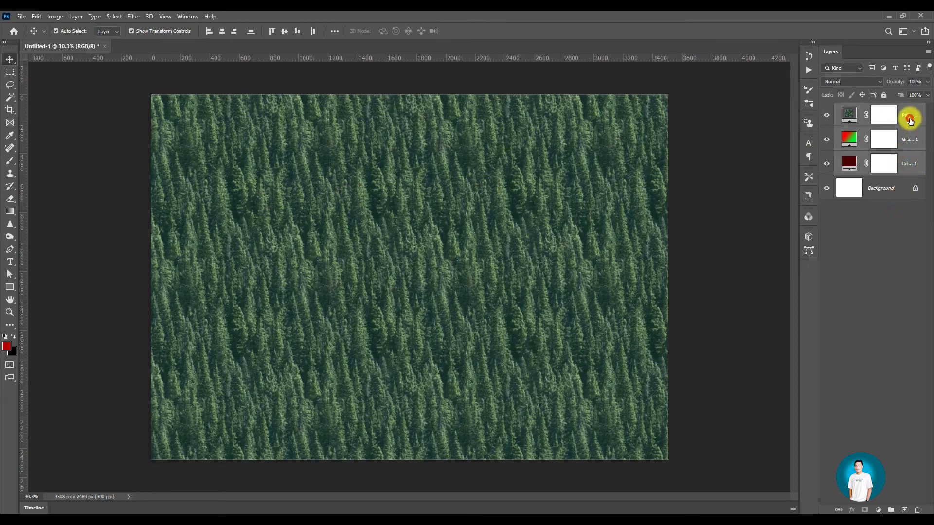
pyautogui.moveTo(913, 168)
pyautogui.mouseDown()
pyautogui.moveTo(930, 430)
pyautogui.moveTo(917, 510)
pyautogui.mouseUp()
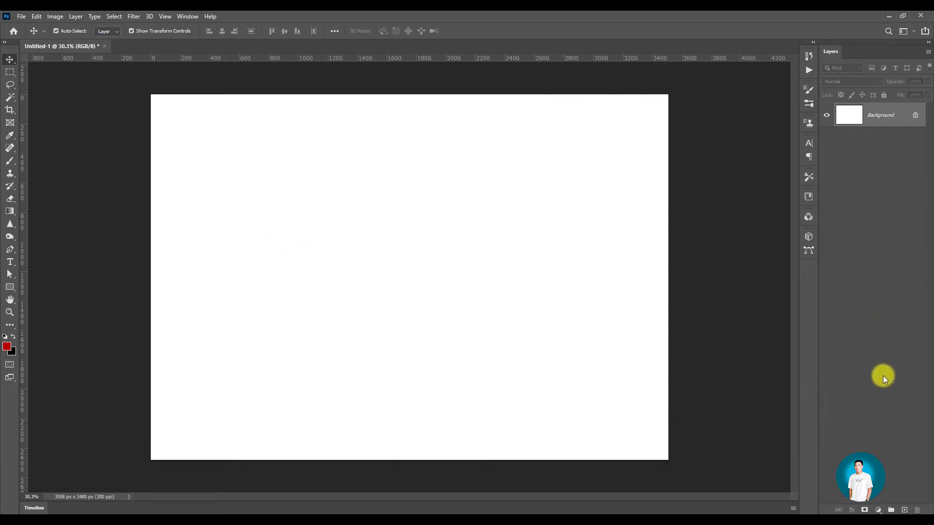
# Add an empty Layer 1 above the Background and pick the Gradient Tool from its tool group
pyautogui.click(904, 511)
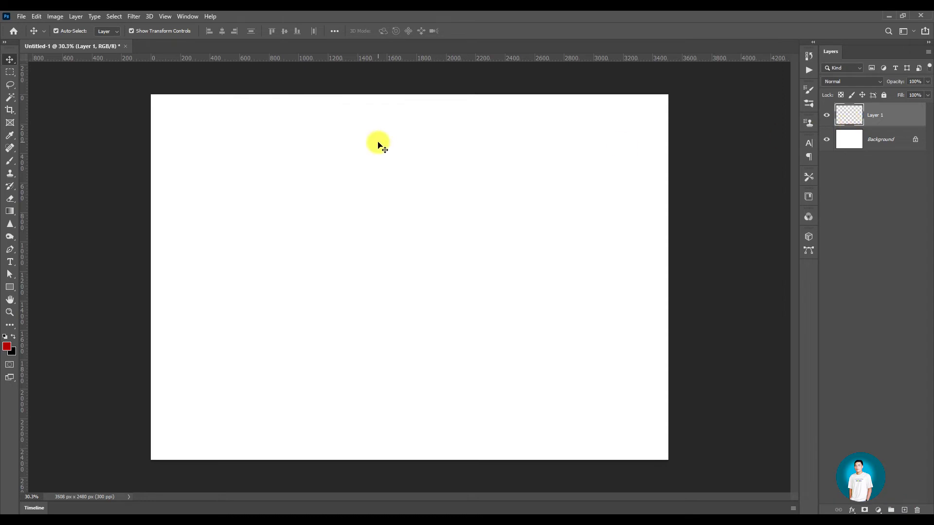
pyautogui.click(9, 214)
pyautogui.rightClick(8, 214)
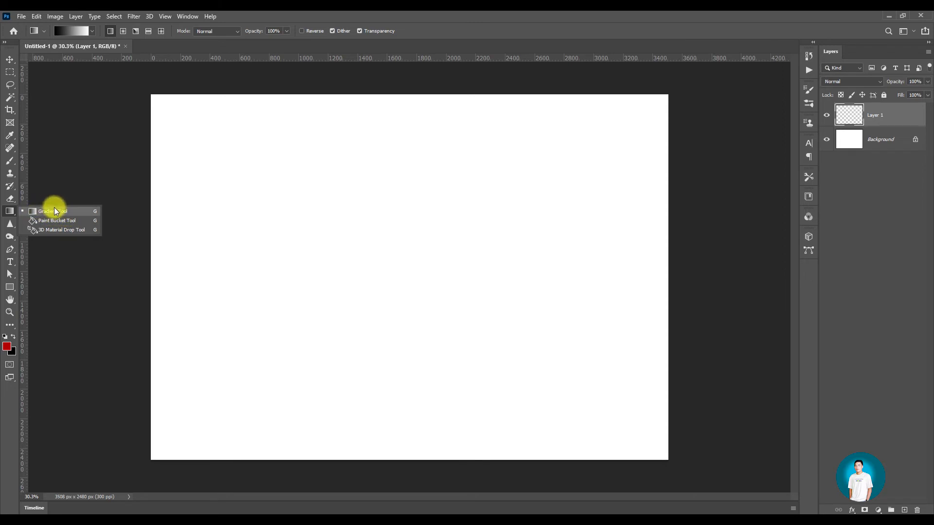
pyautogui.click(54, 210)
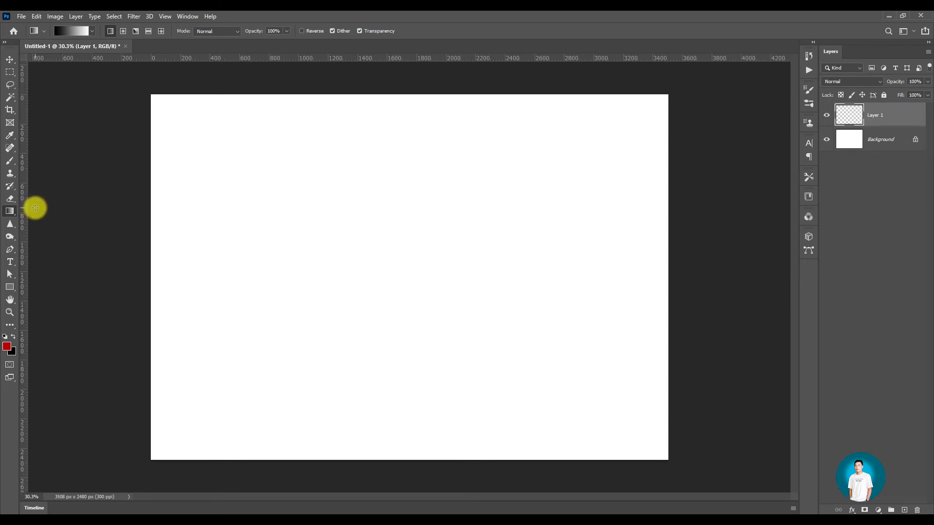
# Choose the cyan-magenta preset from the Purples gradient presets
pyautogui.click(91, 31)
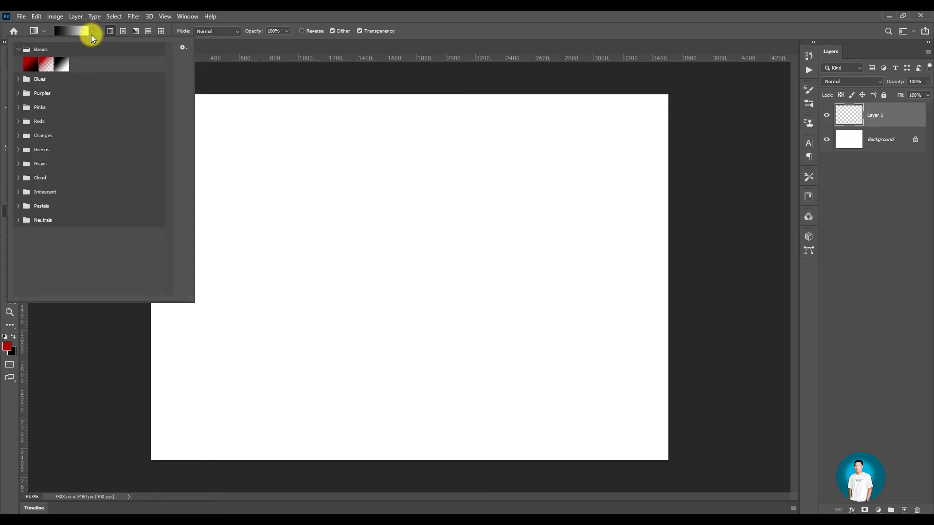
pyautogui.click(18, 79)
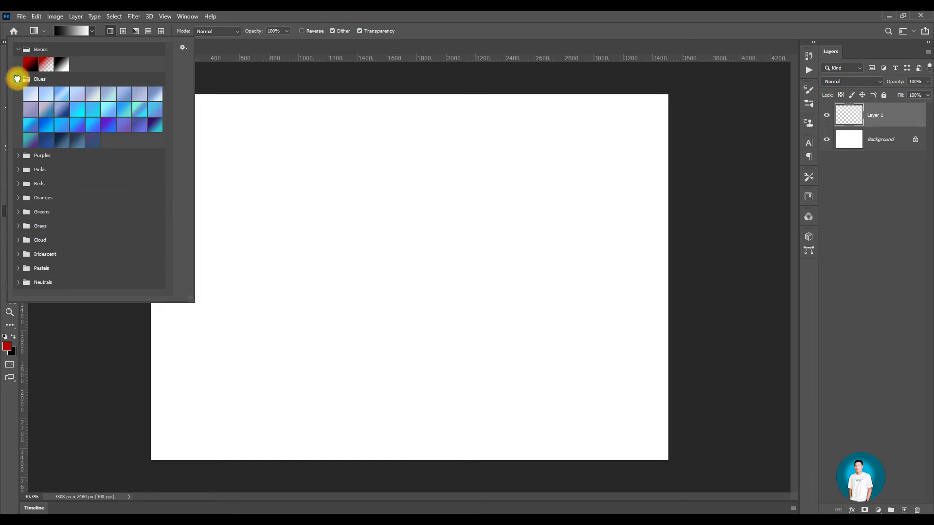
pyautogui.click(18, 92)
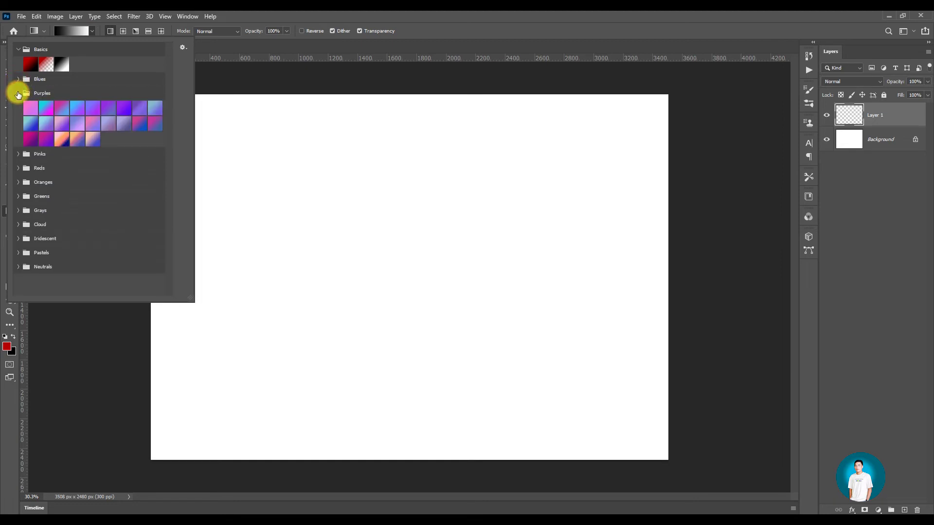
pyautogui.click(18, 93)
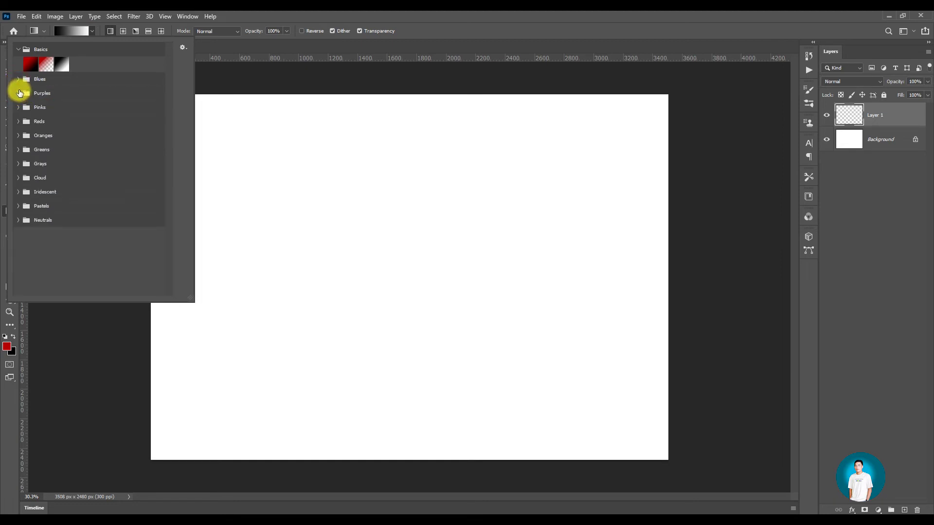
pyautogui.click(19, 93)
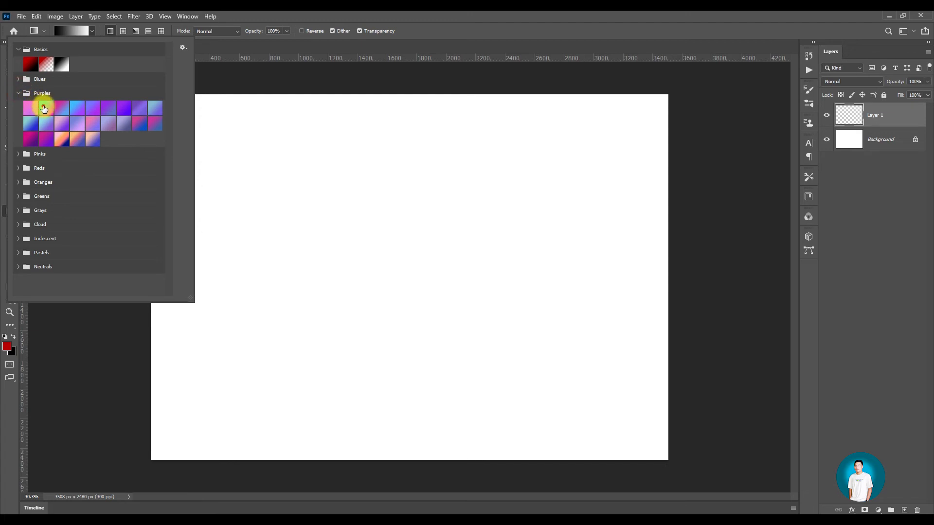
pyautogui.click(44, 109)
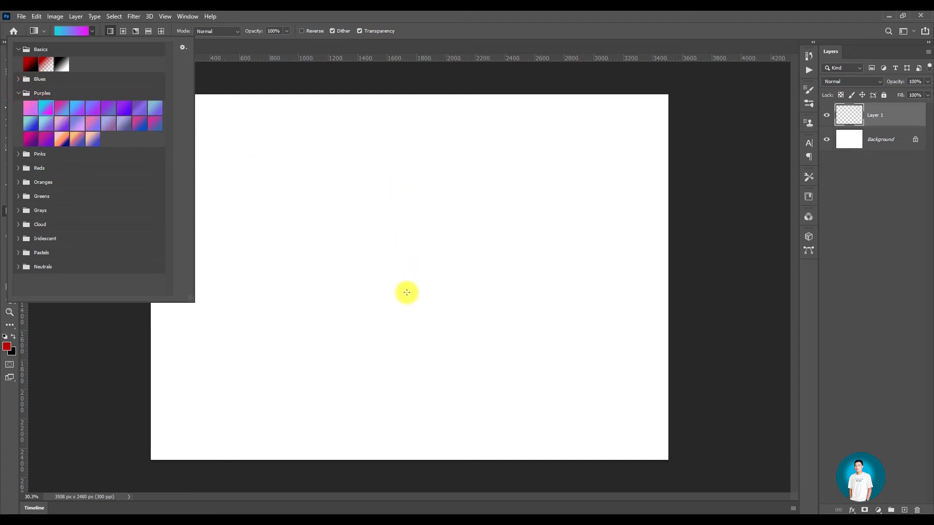
# Draw a vertical linear gradient on Layer 1, magenta on top and cyan below
pyautogui.moveTo(410, 298); pyautogui.dragTo(410, 94)
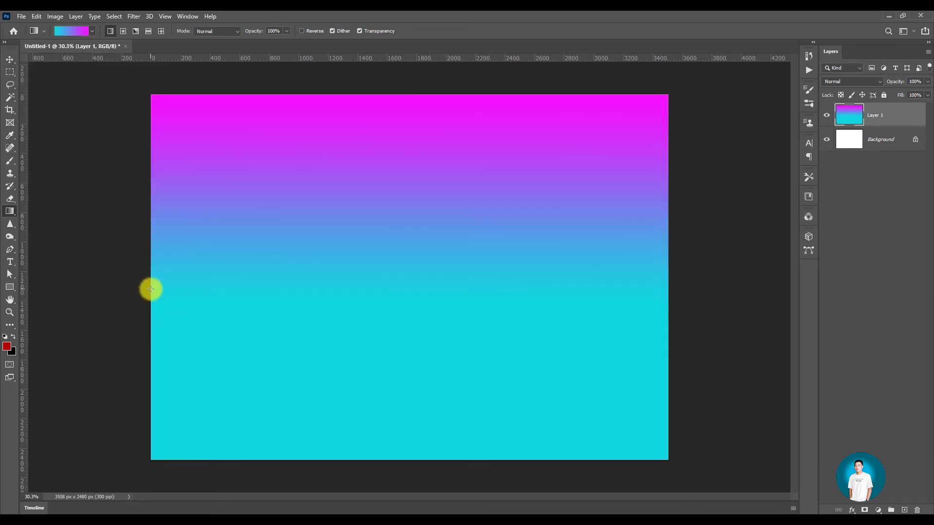
pyautogui.moveTo(149, 284); pyautogui.dragTo(481, 279)
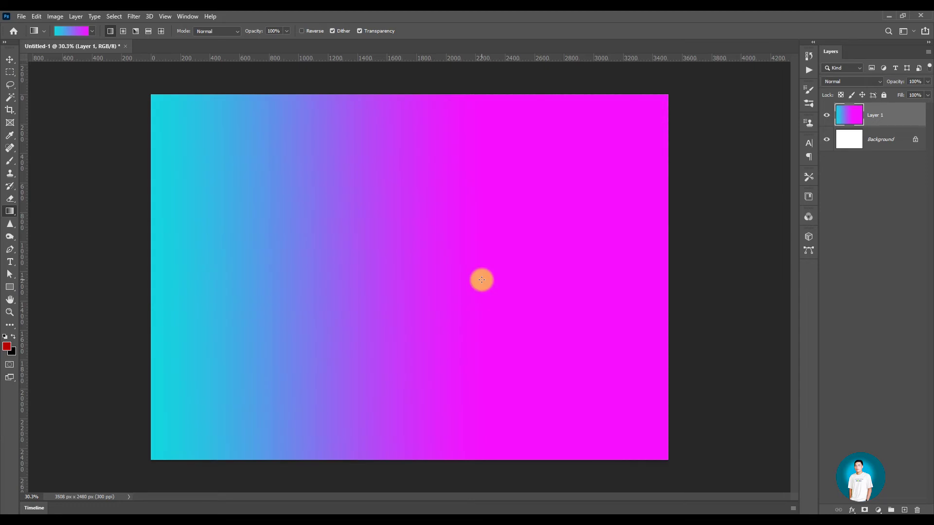
pyautogui.moveTo(412, 273); pyautogui.dragTo(411, 491)
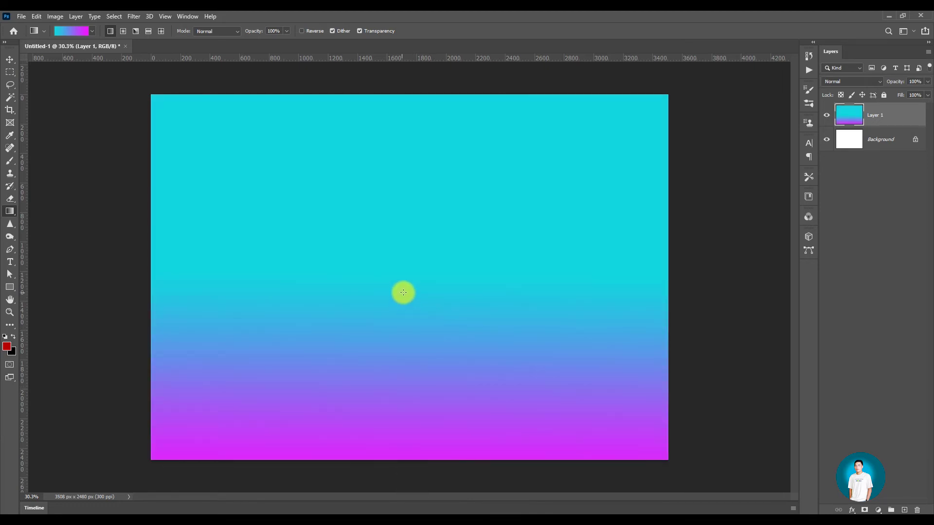
pyautogui.moveTo(404, 287); pyautogui.dragTo(507, 219)
pyautogui.moveTo(449, 302)
pyautogui.mouseDown()
pyautogui.moveTo(378, 343)
pyautogui.moveTo(373, 162)
pyautogui.mouseUp()
pyautogui.moveTo(403, 224)
pyautogui.mouseDown()
pyautogui.moveTo(402, 308)
pyautogui.moveTo(402, 214)
pyautogui.moveTo(412, 350)
pyautogui.moveTo(425, 235)
pyautogui.mouseUp()
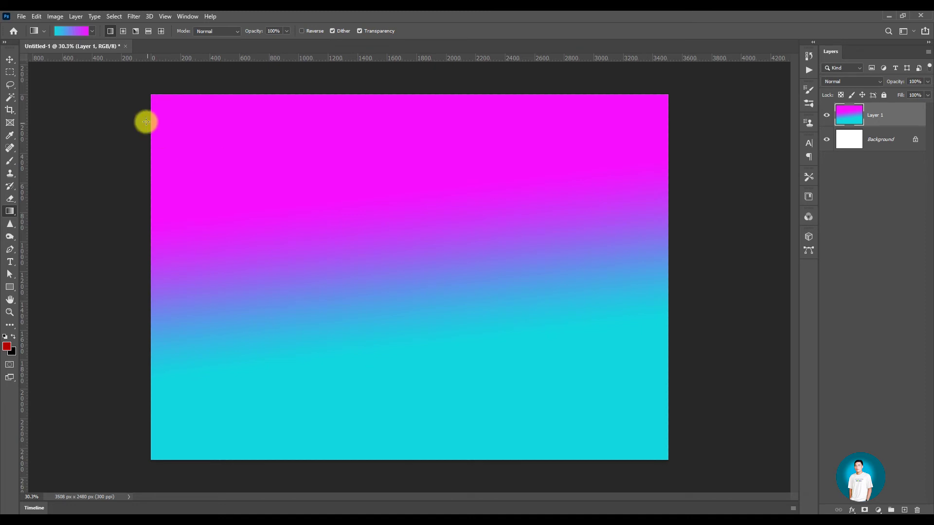
pyautogui.click(123, 31)
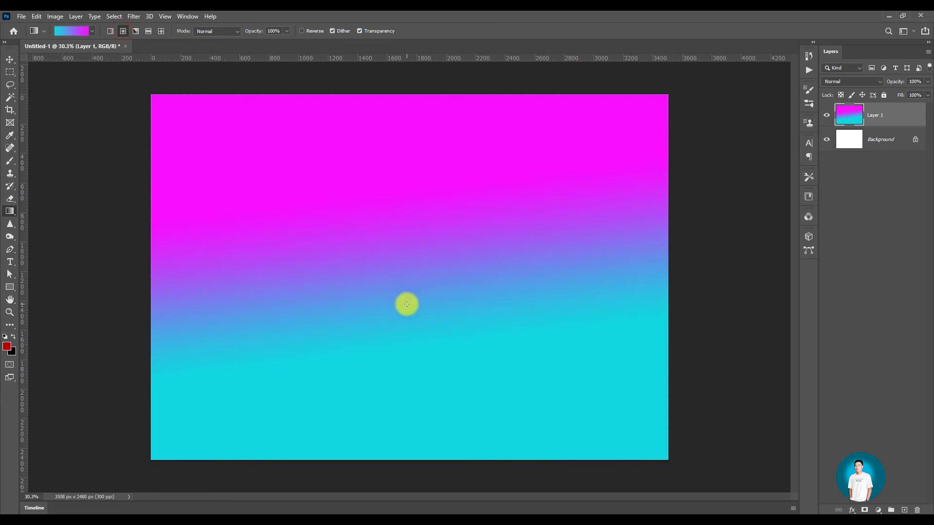
# Try a radial gradient, then draw a cyan-magenta angle gradient from the canvas centre
pyautogui.moveTo(407, 303); pyautogui.dragTo(396, 63)
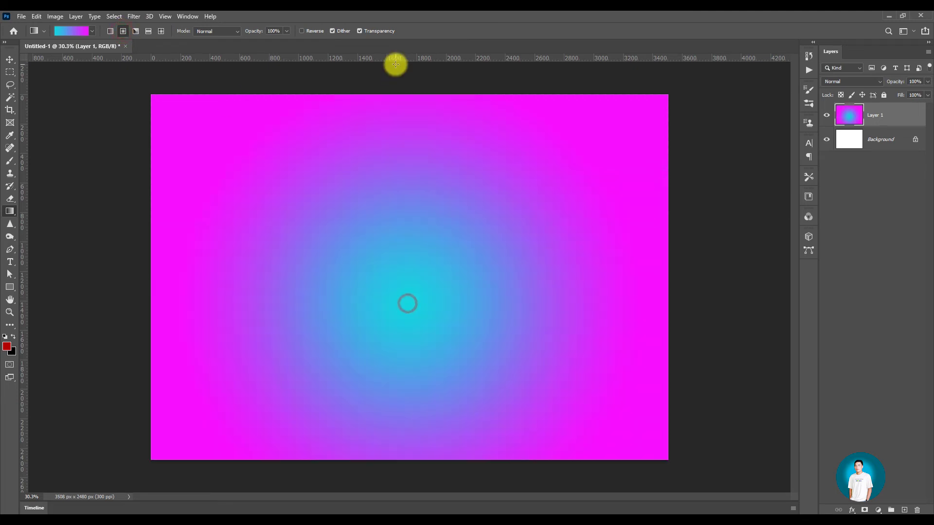
pyautogui.click(135, 31)
pyautogui.moveTo(401, 292); pyautogui.dragTo(374, 34)
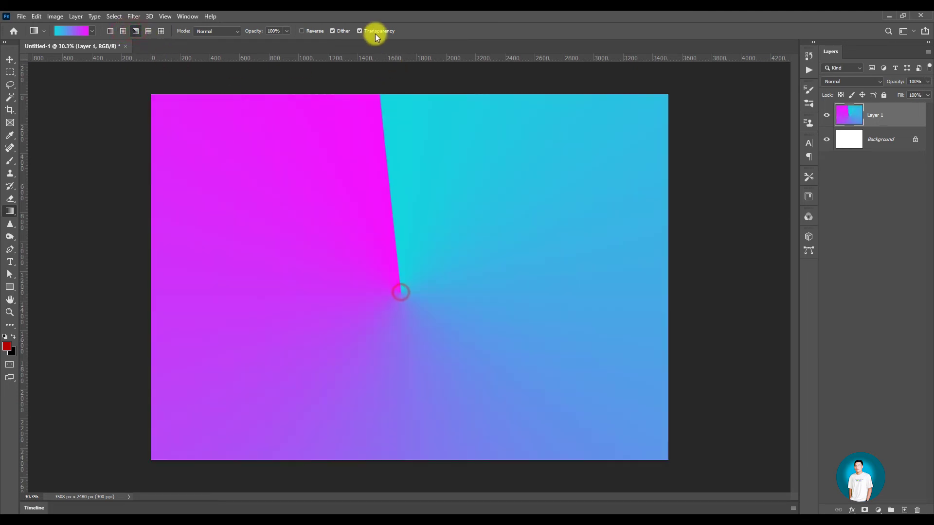
pyautogui.moveTo(399, 285); pyautogui.dragTo(536, 266)
pyautogui.moveTo(400, 285); pyautogui.dragTo(394, 382)
pyautogui.moveTo(400, 285)
pyautogui.mouseDown()
pyautogui.moveTo(389, 189)
pyautogui.moveTo(271, 293)
pyautogui.moveTo(497, 266)
pyautogui.moveTo(402, 187)
pyautogui.mouseUp()
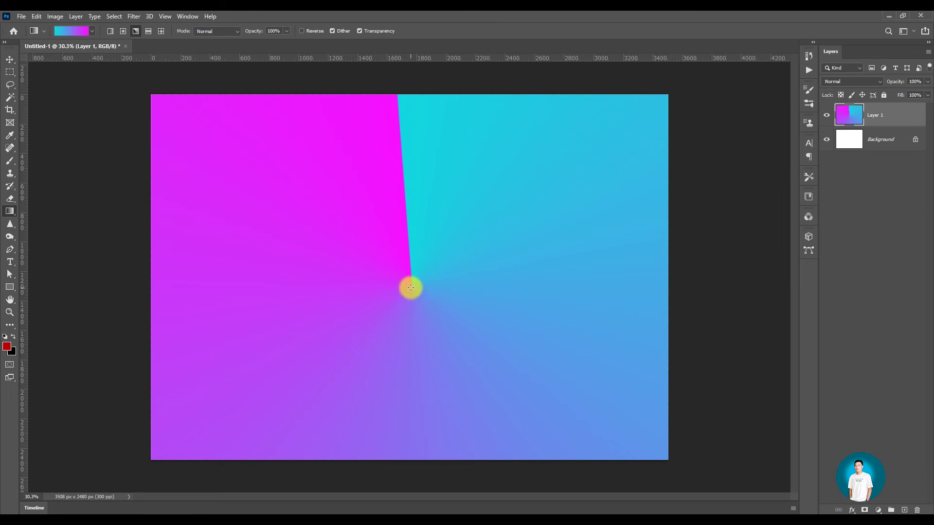
pyautogui.moveTo(410, 287); pyautogui.dragTo(411, 246)
pyautogui.moveTo(396, 289); pyautogui.dragTo(475, 289)
pyautogui.moveTo(405, 298); pyautogui.dragTo(408, 194)
pyautogui.moveTo(409, 261); pyautogui.dragTo(406, 325)
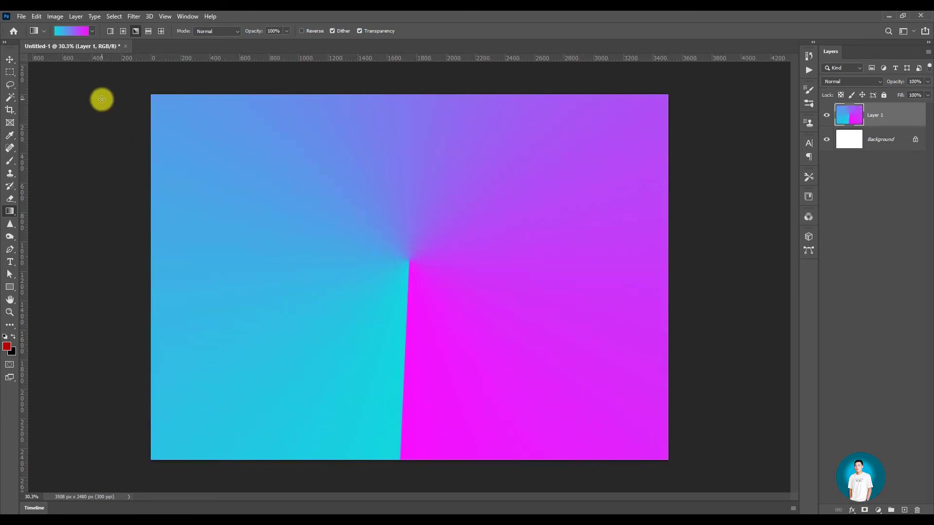
# In the Gradient Editor, recolour the magenta end stop to white (ffffff)
pyautogui.click(72, 30)
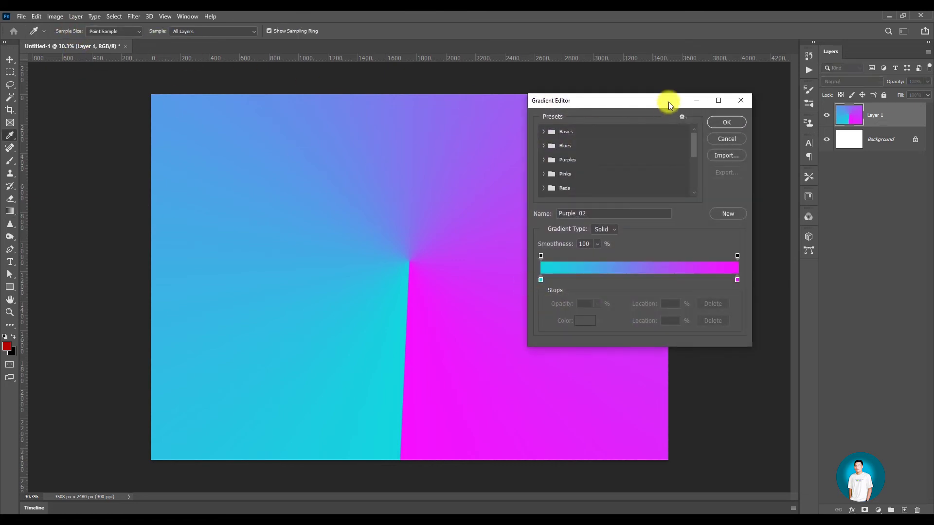
pyautogui.click(724, 122)
pyautogui.click(71, 31)
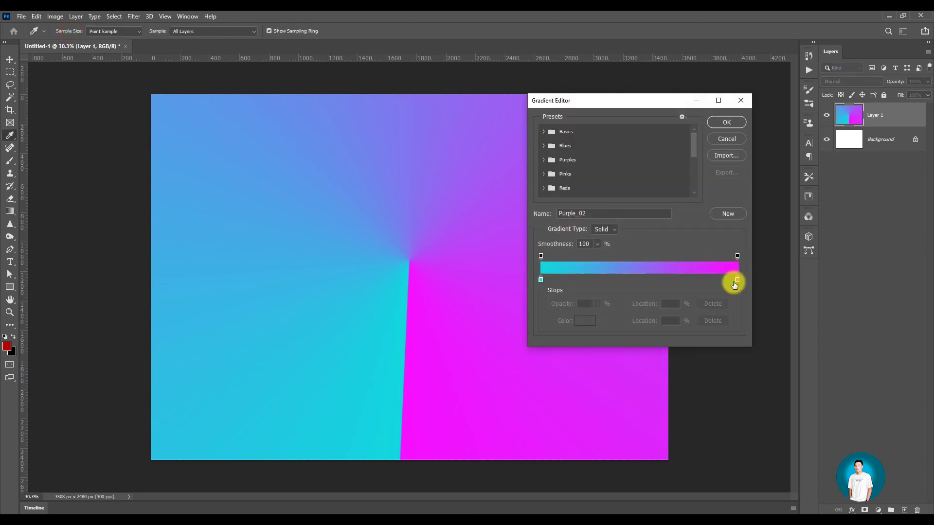
pyautogui.click(737, 280)
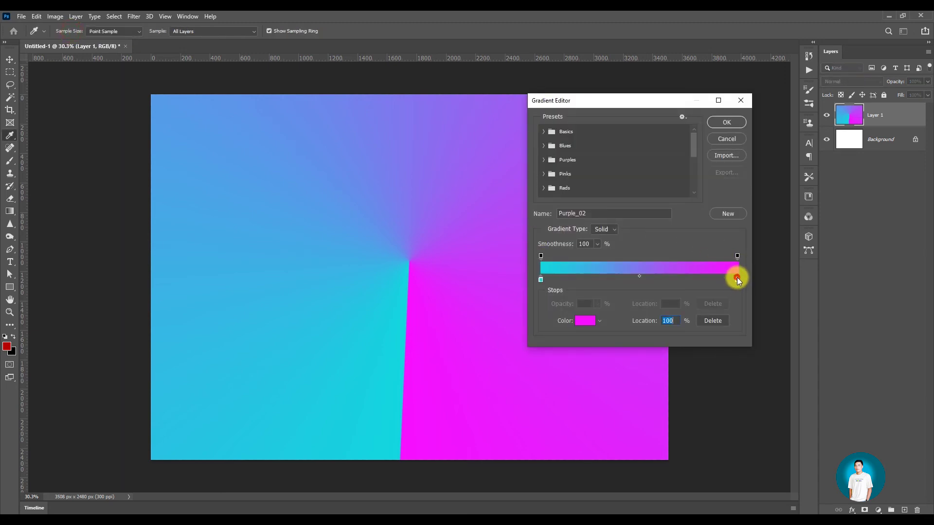
pyautogui.click(587, 321)
pyautogui.click(441, 174)
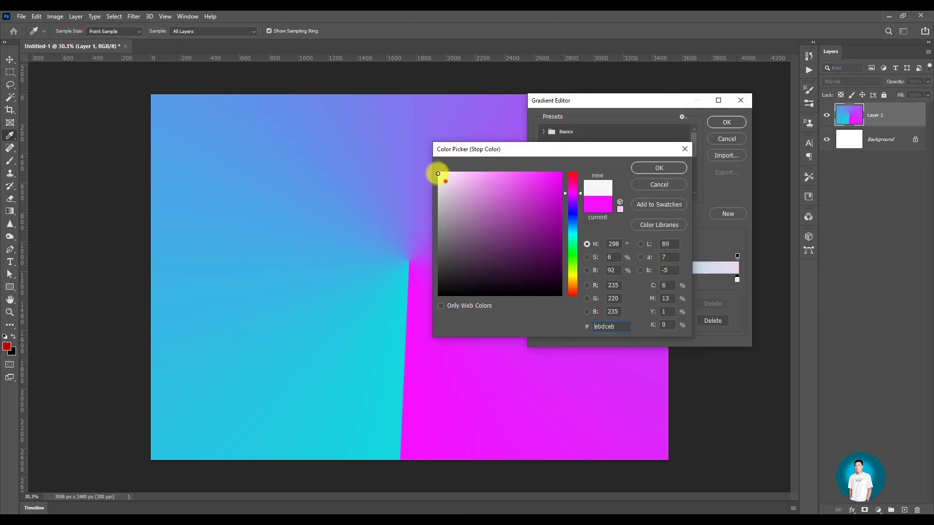
pyautogui.click(659, 170)
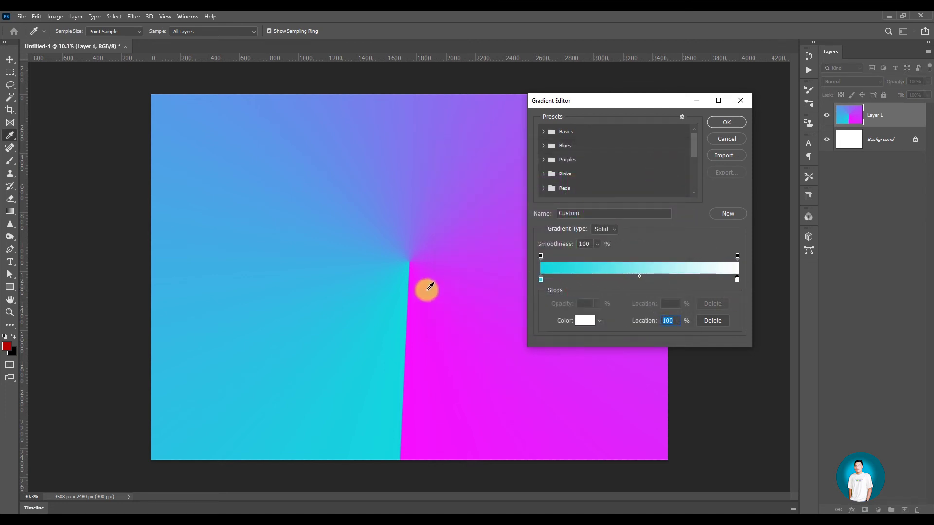
# Draw a cyan-to-white angle gradient from the canvas centre on Layer 1, then add an empty Layer 2
pyautogui.click(726, 123)
pyautogui.moveTo(425, 299); pyautogui.dragTo(423, 49)
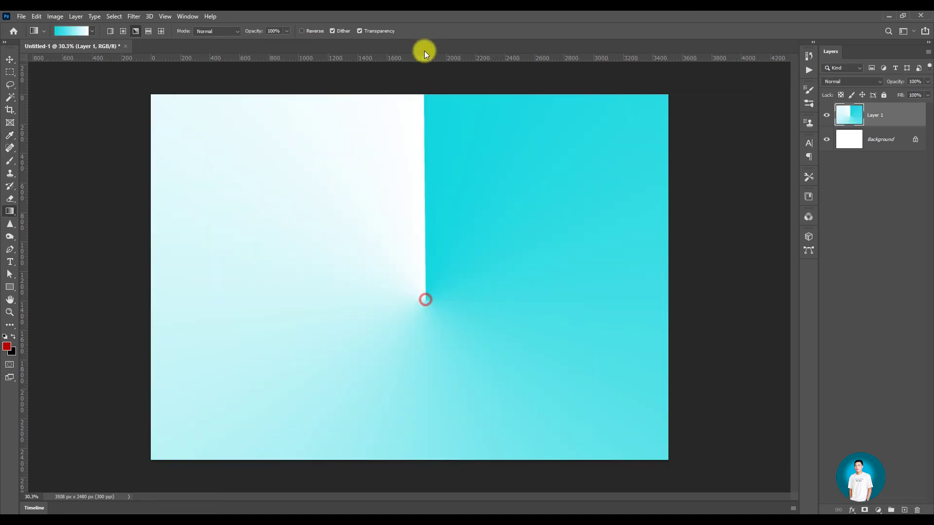
pyautogui.moveTo(408, 275); pyautogui.dragTo(662, 247)
pyautogui.moveTo(407, 290); pyautogui.dragTo(413, 121)
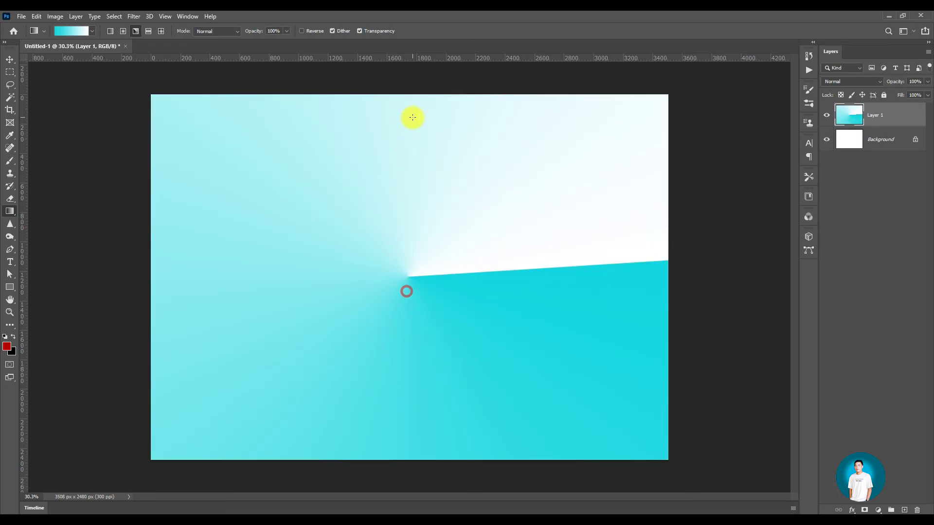
pyautogui.moveTo(411, 286)
pyautogui.mouseDown()
pyautogui.moveTo(505, 282)
pyautogui.moveTo(235, 247)
pyautogui.mouseUp()
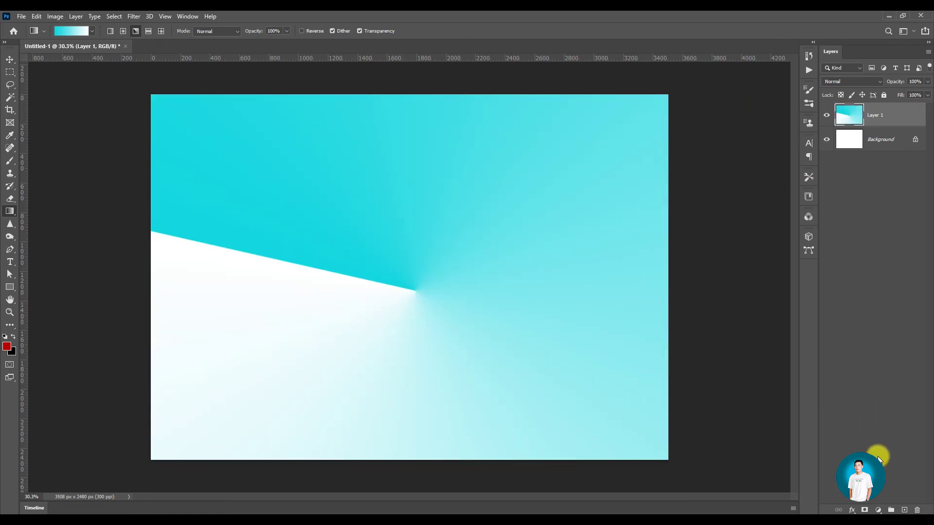
pyautogui.click(903, 510)
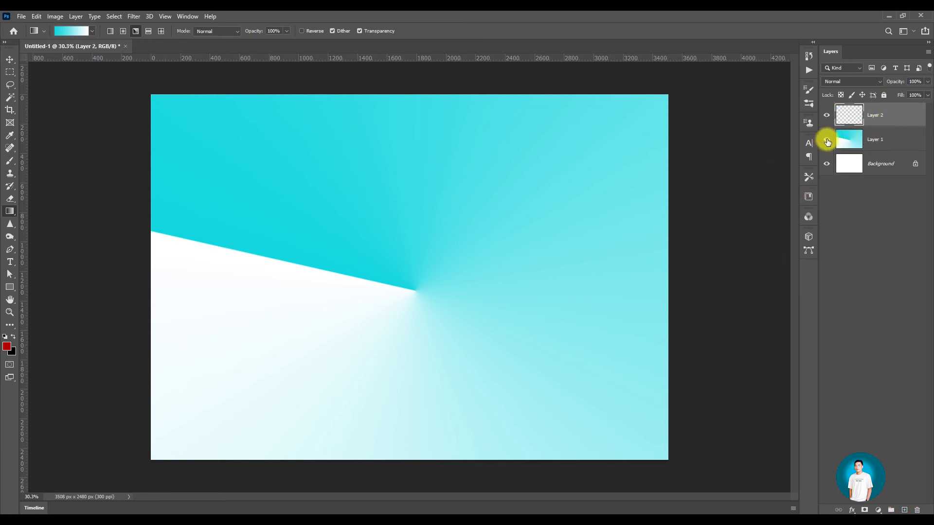
# Hide Layer 1, then test a red Paint Bucket fill on Layer 2 and undo it
pyautogui.click(826, 140)
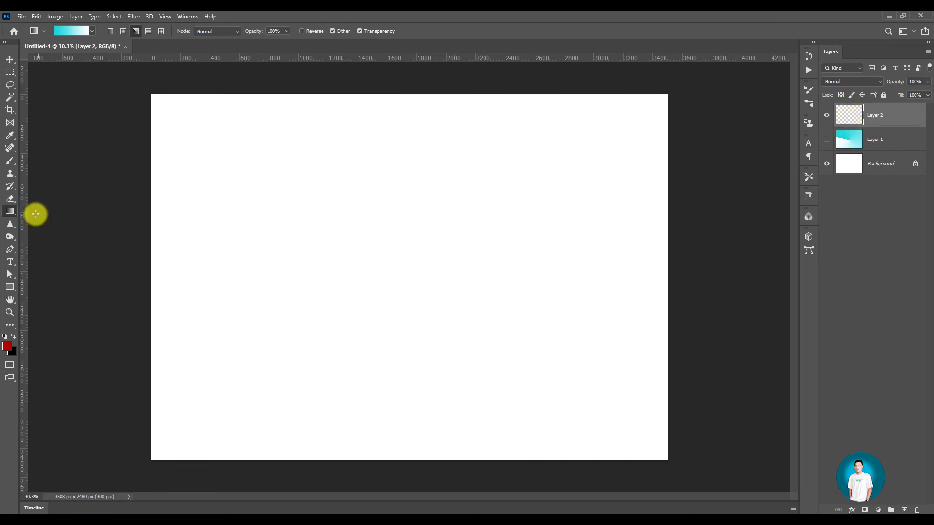
pyautogui.rightClick(9, 211)
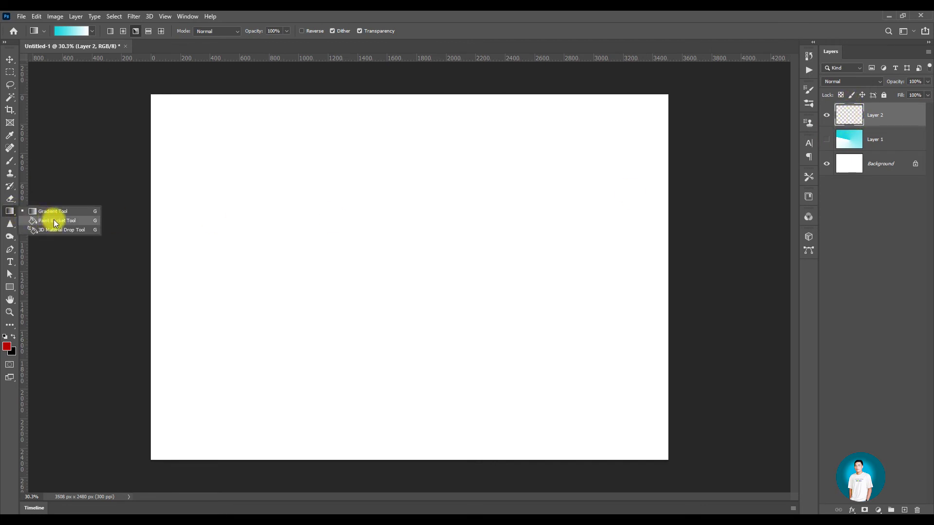
pyautogui.click(70, 224)
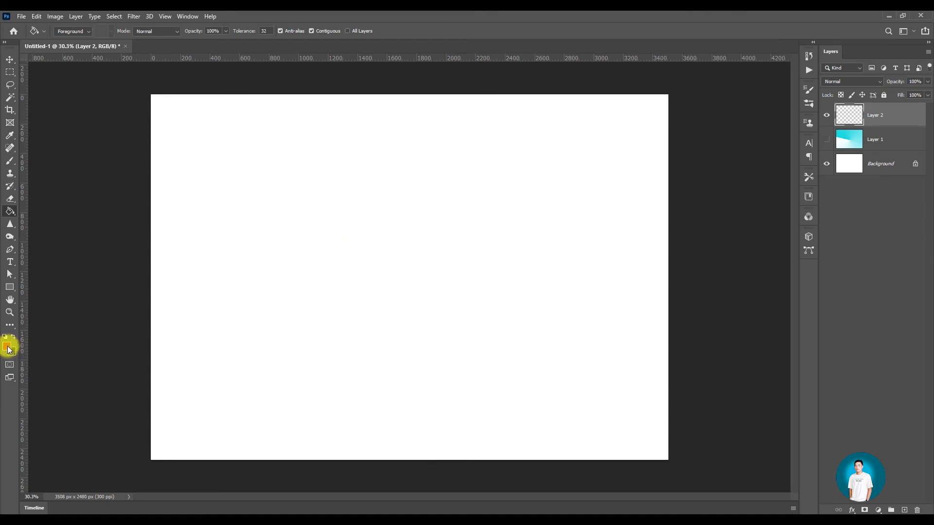
pyautogui.click(403, 246)
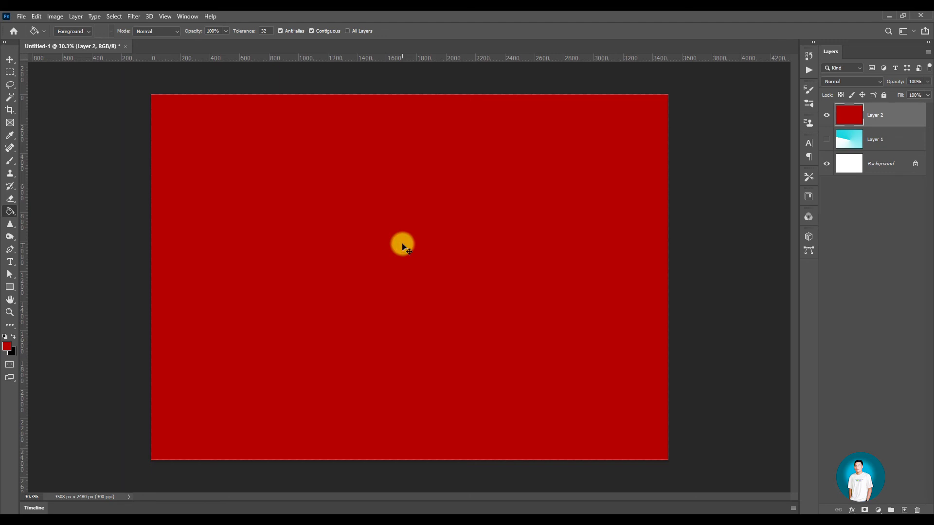
pyautogui.hotkey('ctrl', 'z')
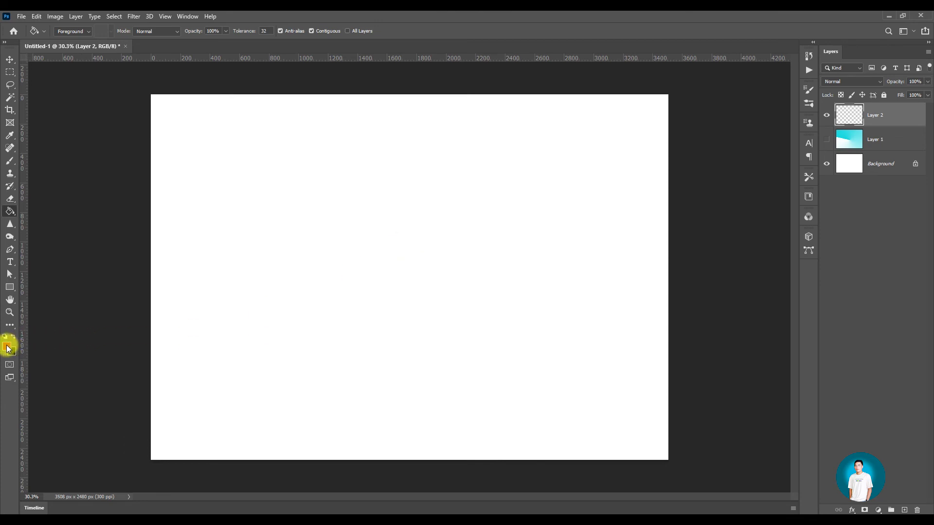
pyautogui.click(6, 348)
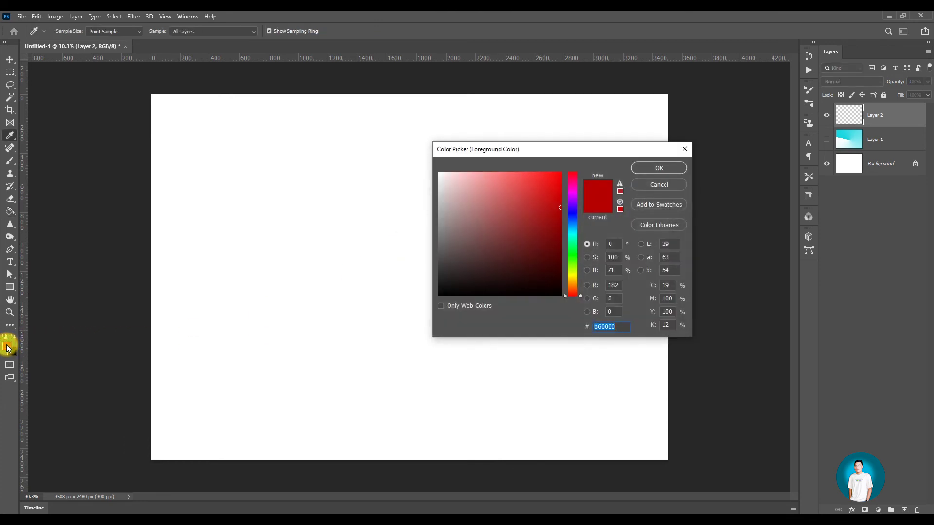
# Set the foreground to bright yellow and Paint Bucket fill Layer 2 with it
pyautogui.moveTo(558, 151); pyautogui.dragTo(354, 152)
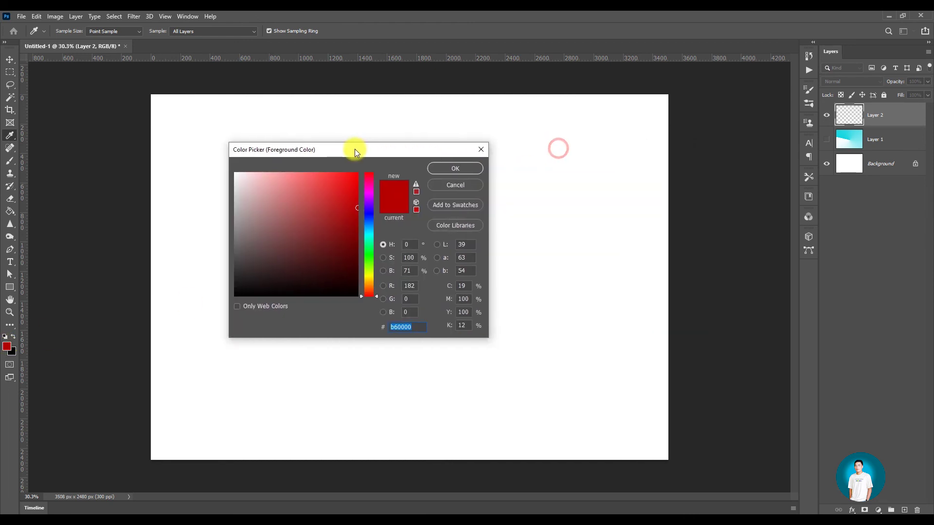
pyautogui.click(369, 278)
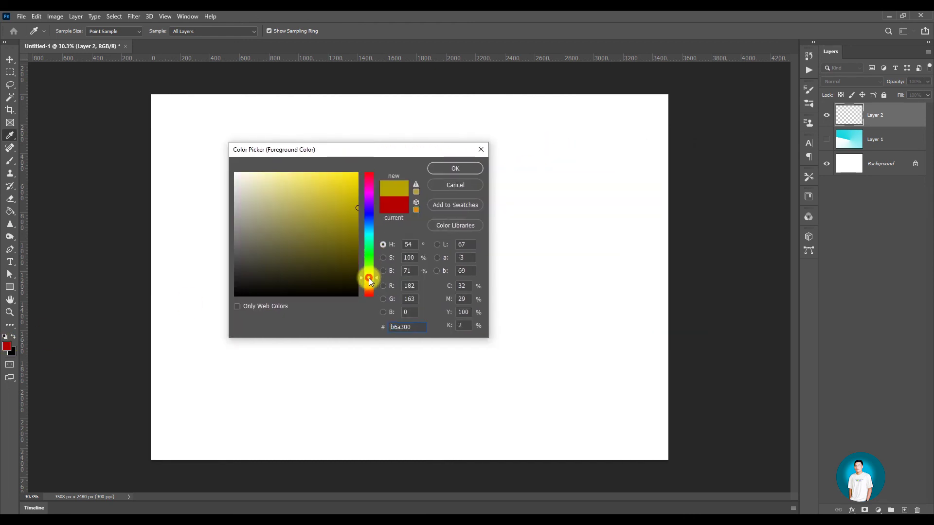
pyautogui.moveTo(352, 180); pyautogui.dragTo(479, 34)
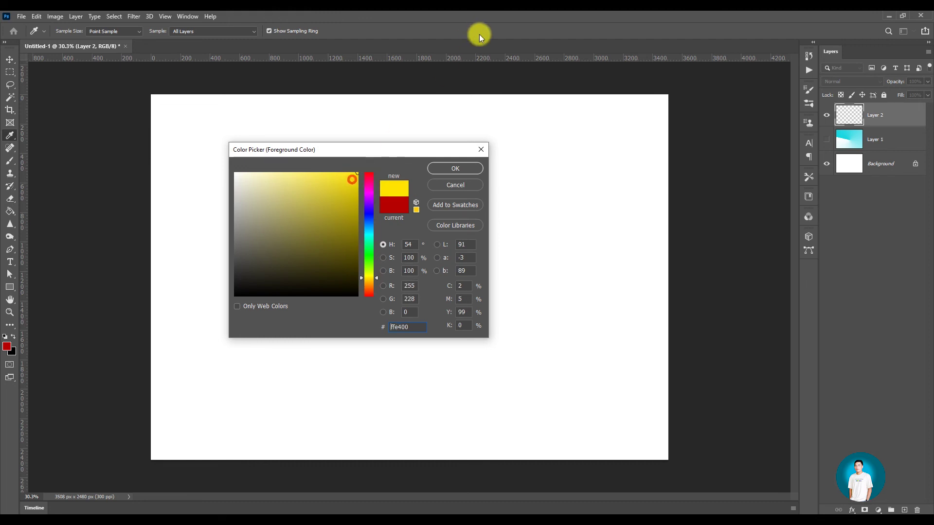
pyautogui.click(462, 168)
pyautogui.press('g')
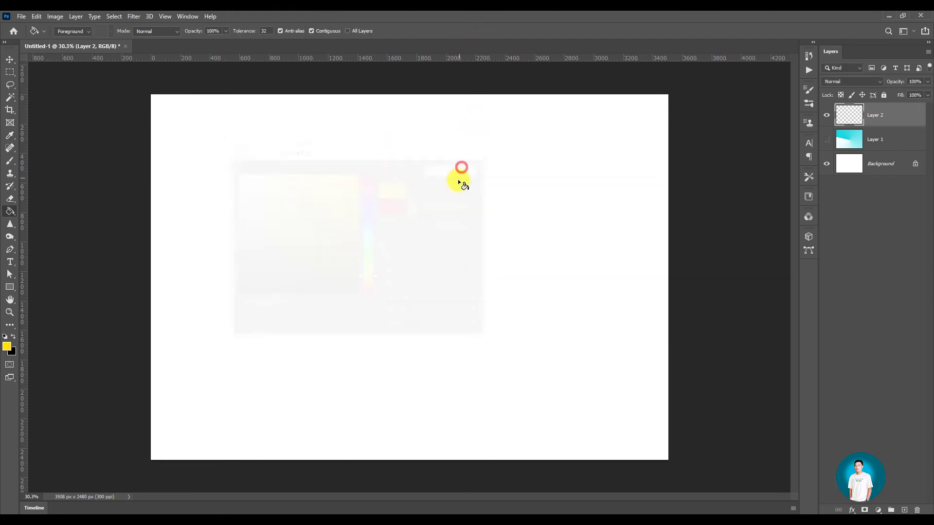
pyautogui.click(429, 220)
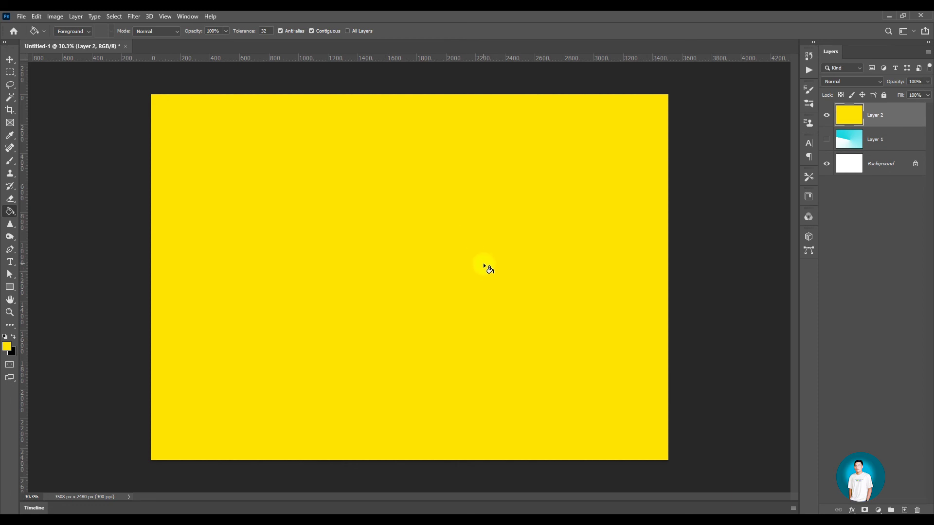
# Change the foreground to bright green (18ff00) and fill Layer 2 with it
pyautogui.click(6, 346)
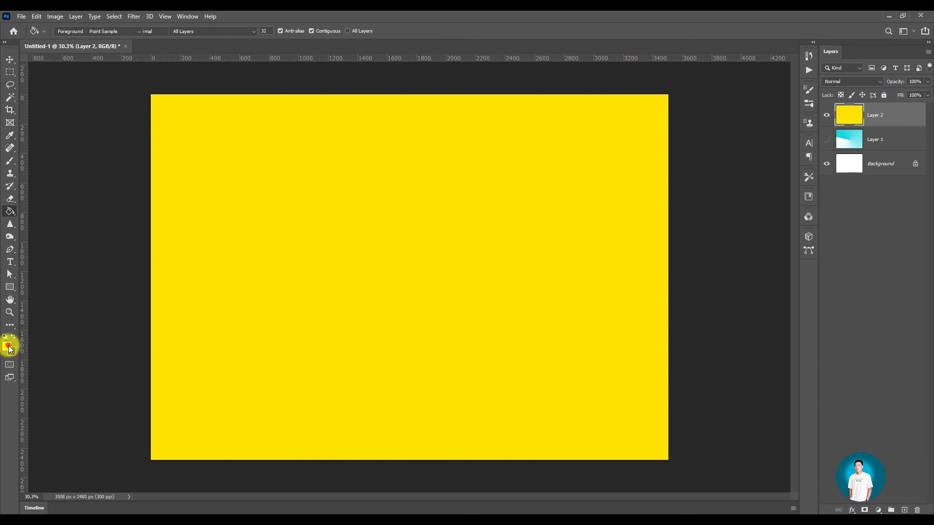
pyautogui.click(369, 256)
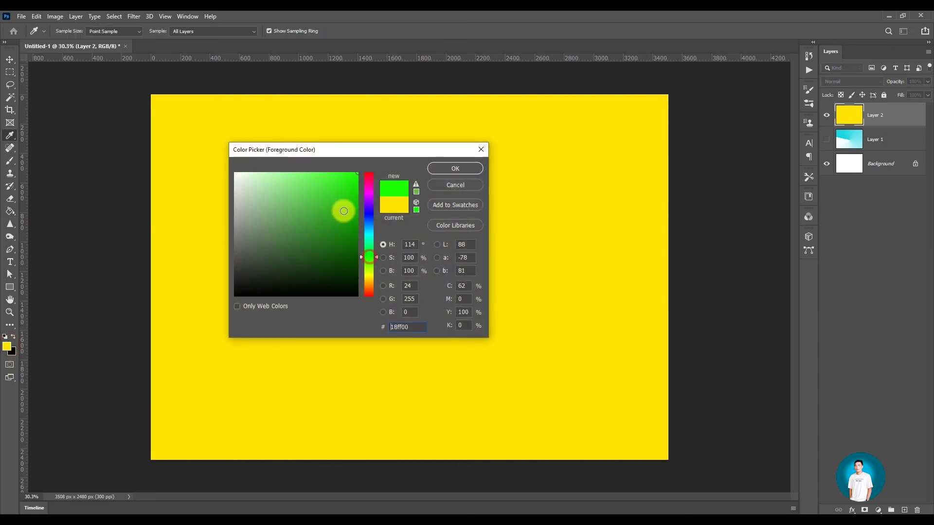
pyautogui.click(442, 168)
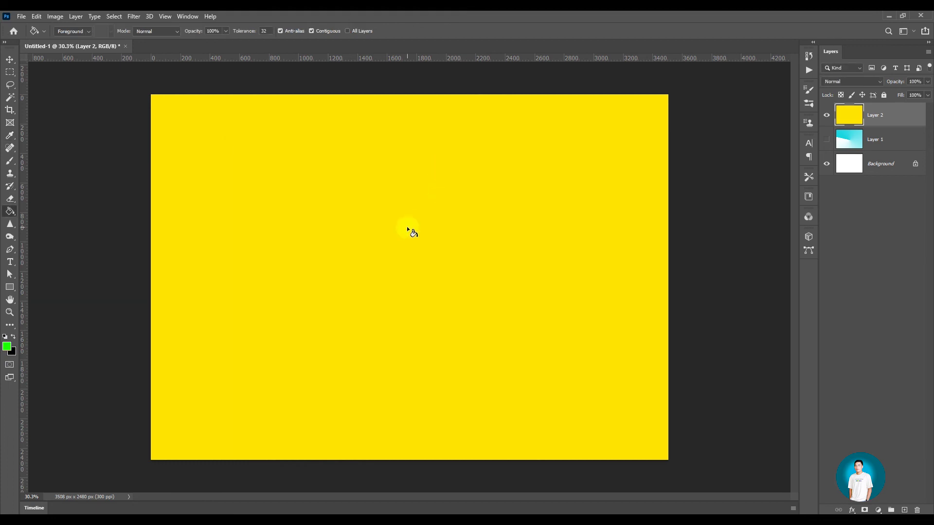
pyautogui.click(407, 227)
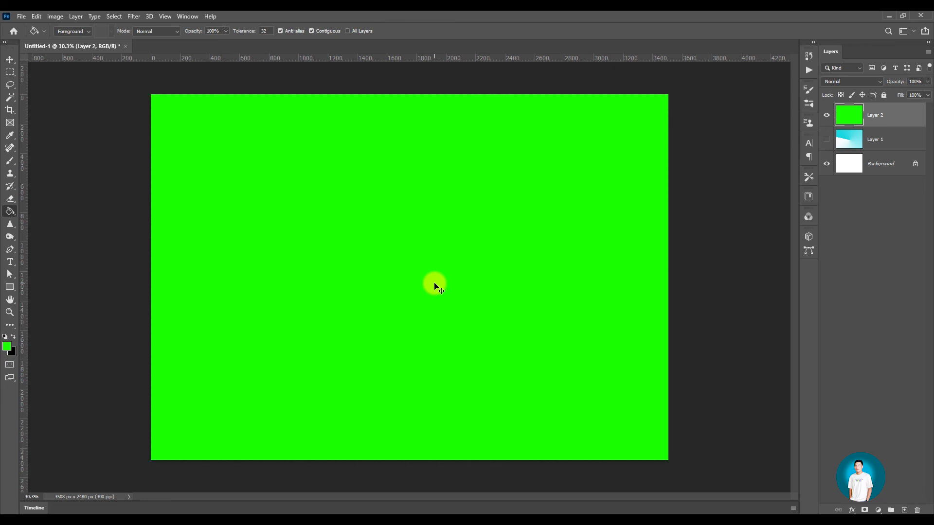
# Fill Layer 2 with black, then green, then black again via Ctrl+Backspace and Alt+Backspace
pyautogui.hotkey('ctrl', 'BackSpace')
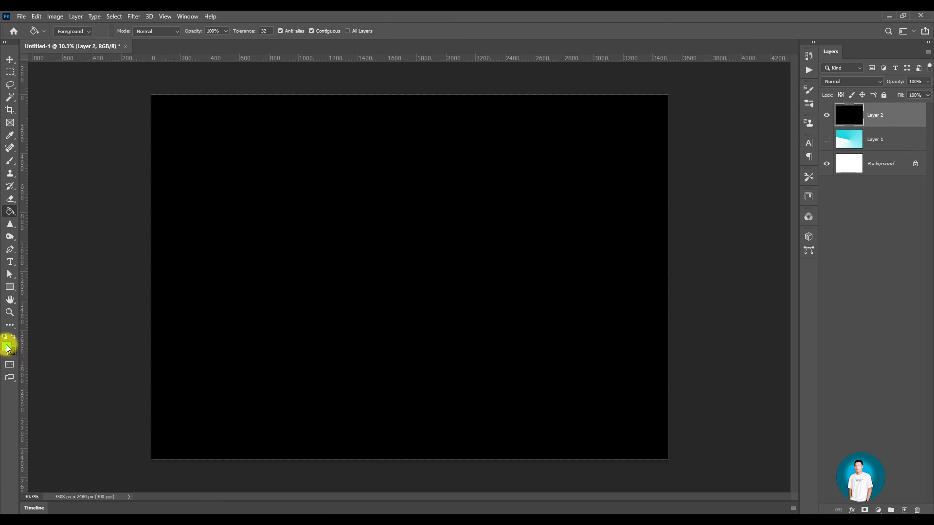
pyautogui.hotkey('alt', 'BackSpace')
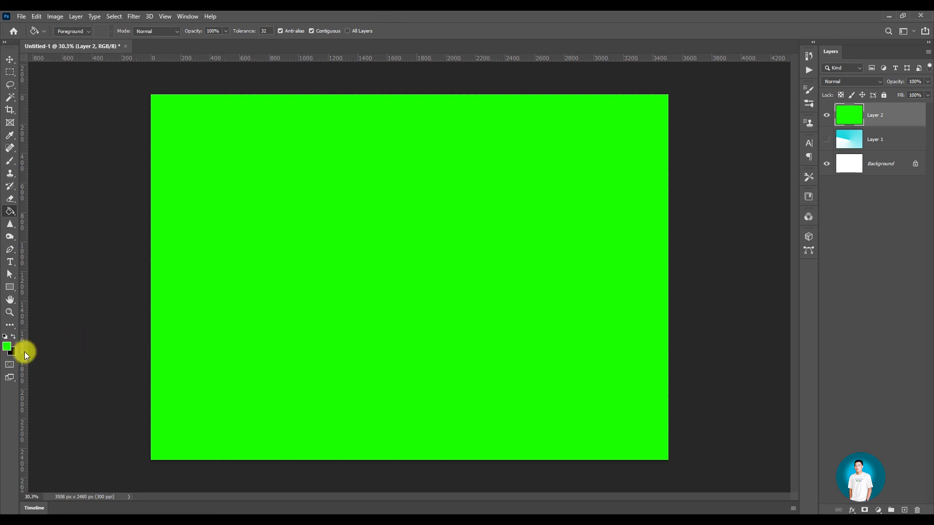
pyautogui.hotkey('ctrl', 'BackSpace')
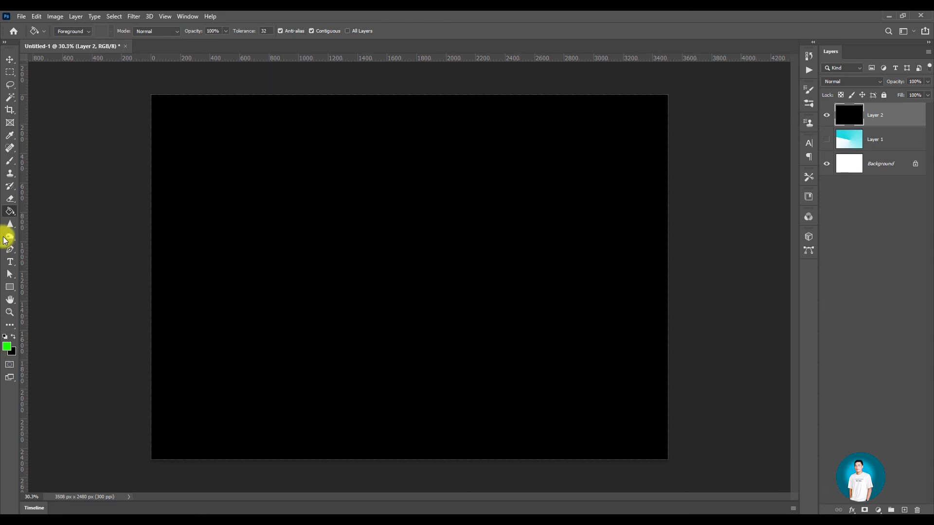
pyautogui.click(8, 346)
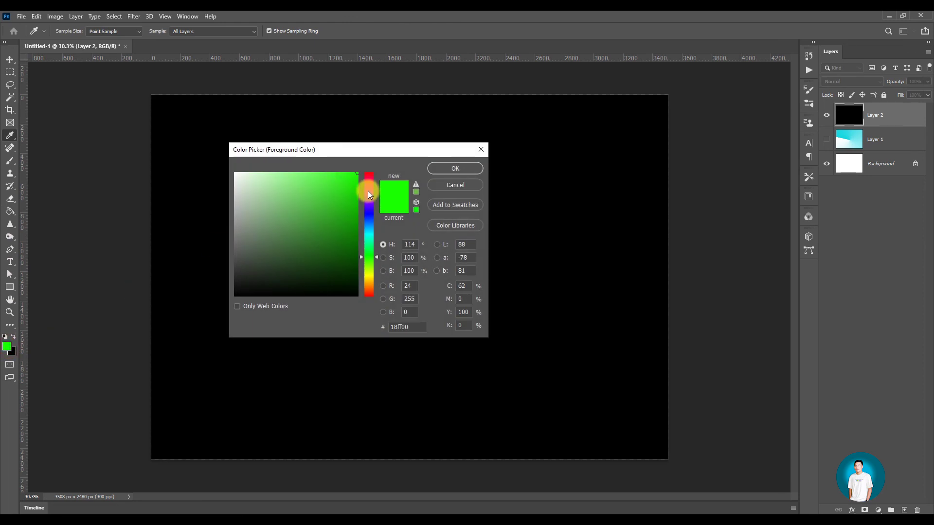
# Paint Bucket fill Layer 2 with magenta (ff00e4), then with bright green (48ff00)
pyautogui.click(367, 191)
pyautogui.click(450, 170)
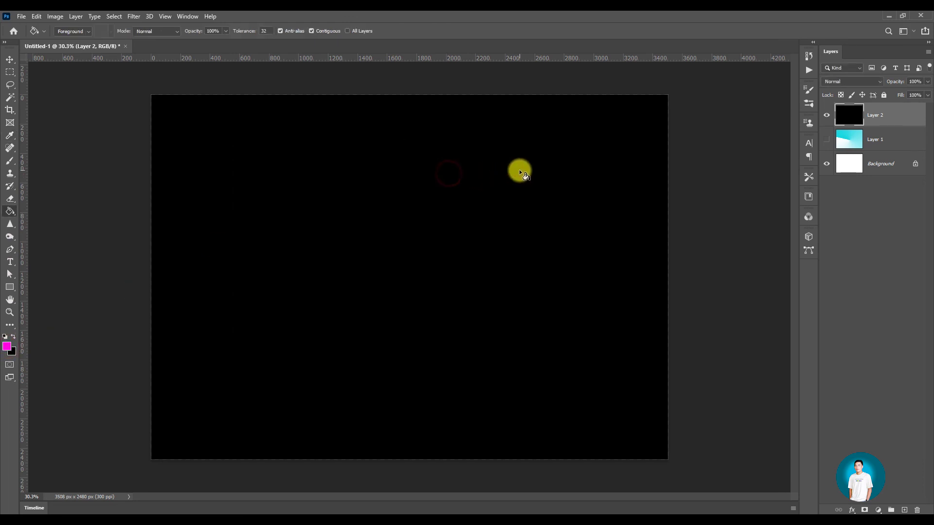
pyautogui.click(519, 170)
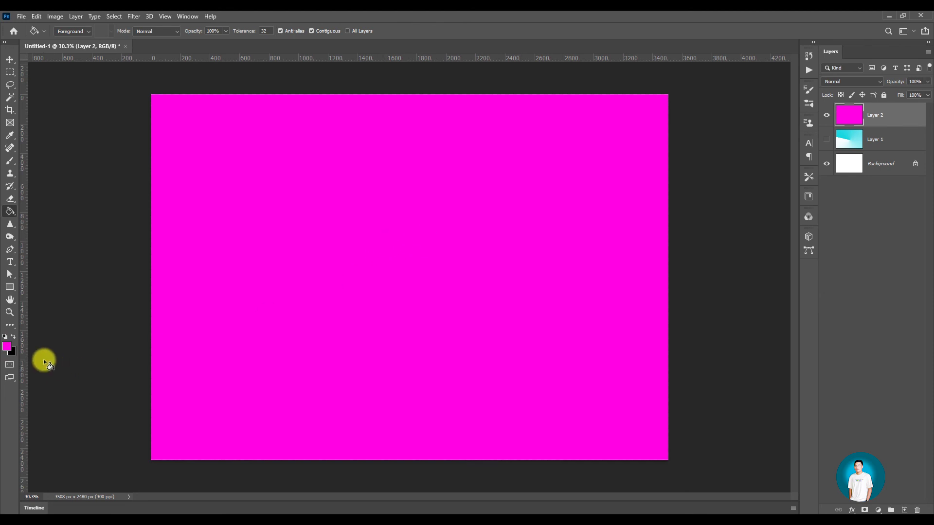
pyautogui.click(6, 346)
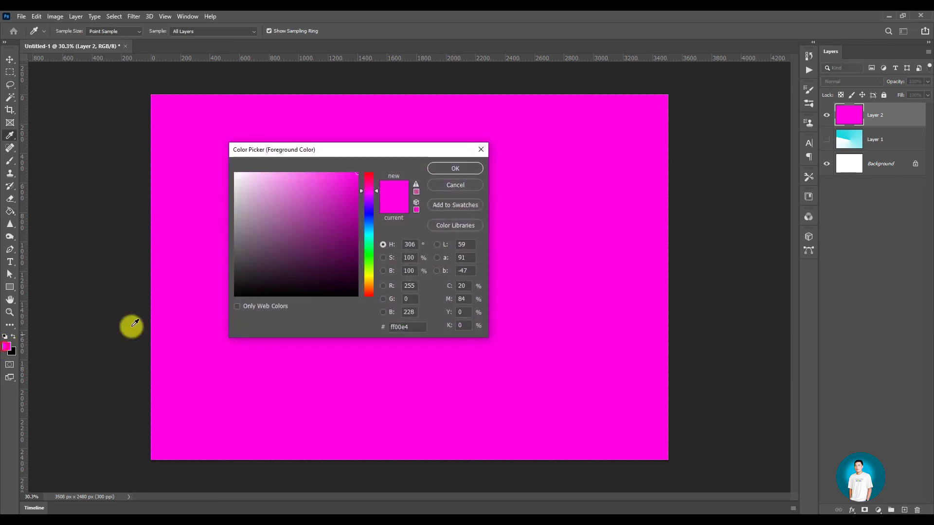
pyautogui.click(369, 262)
pyautogui.click(434, 168)
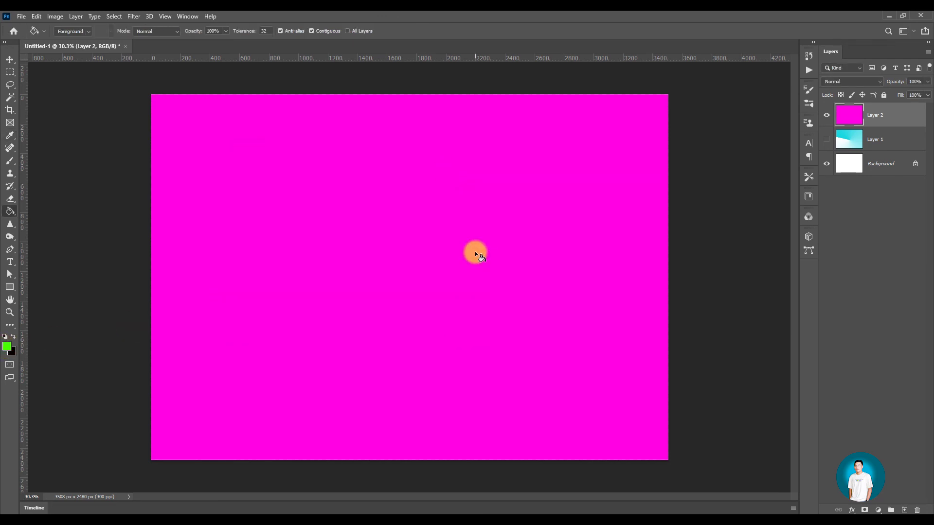
pyautogui.click(475, 250)
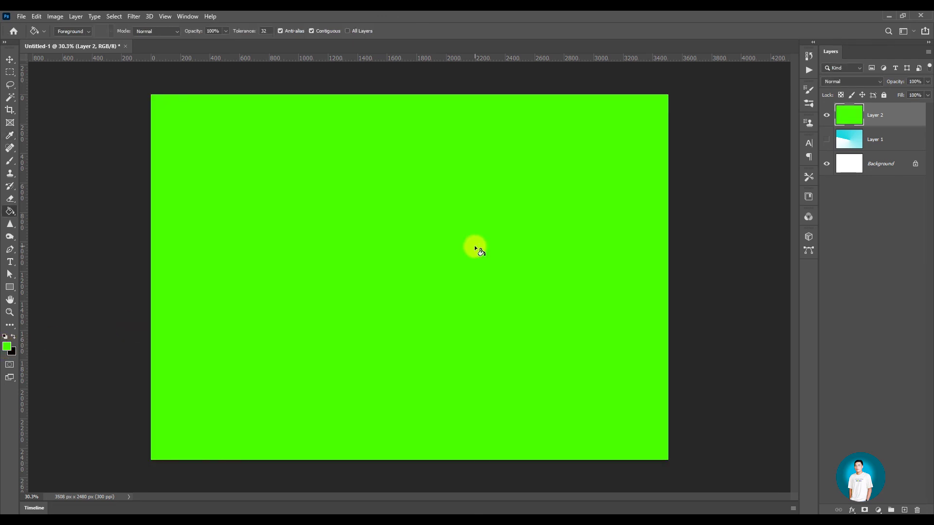
# Set the foreground colour to blue (0017f5) and fill Layer 2 with it
pyautogui.click(7, 345)
pyautogui.moveTo(389, 149); pyautogui.dragTo(427, 130)
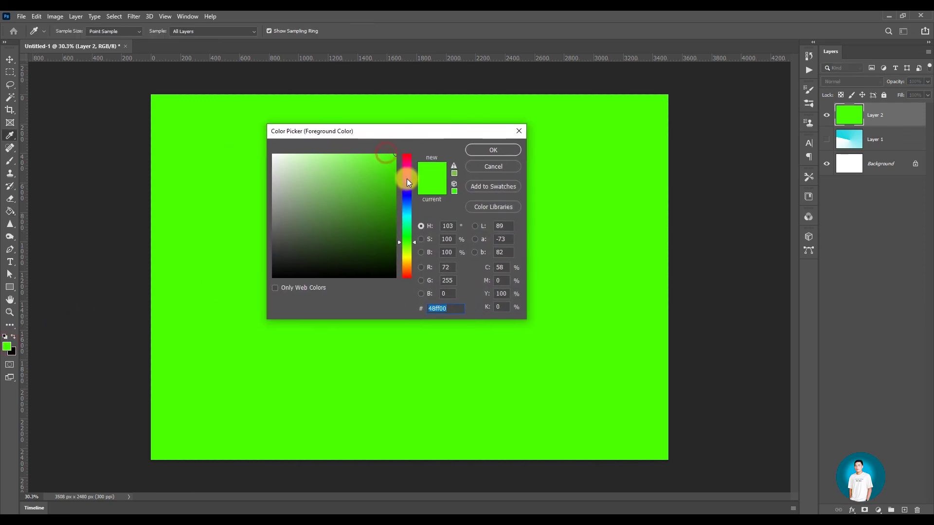
pyautogui.click(406, 173)
pyautogui.click(385, 161)
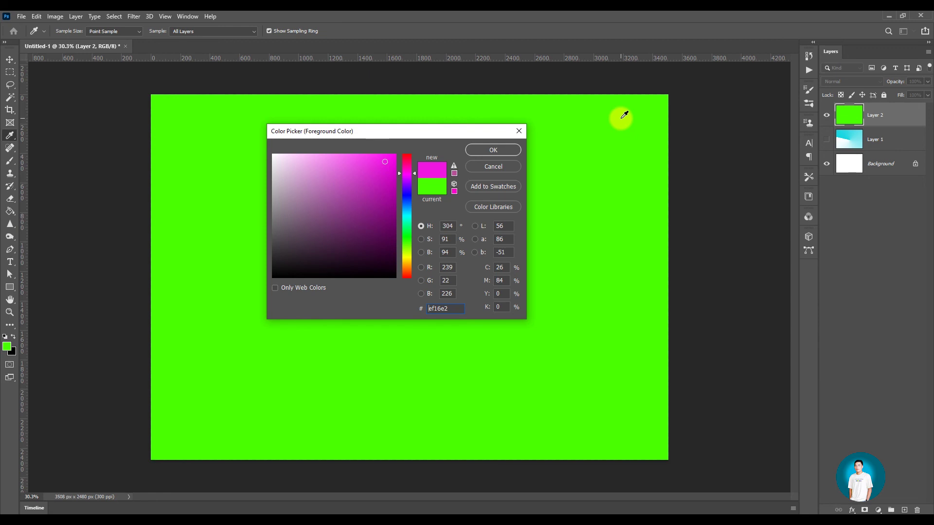
pyautogui.click(622, 117)
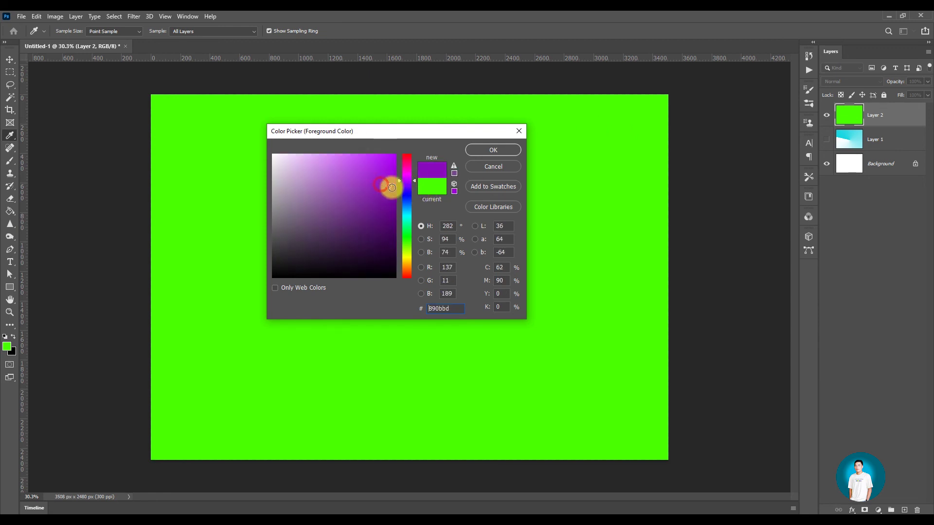
pyautogui.click(404, 197)
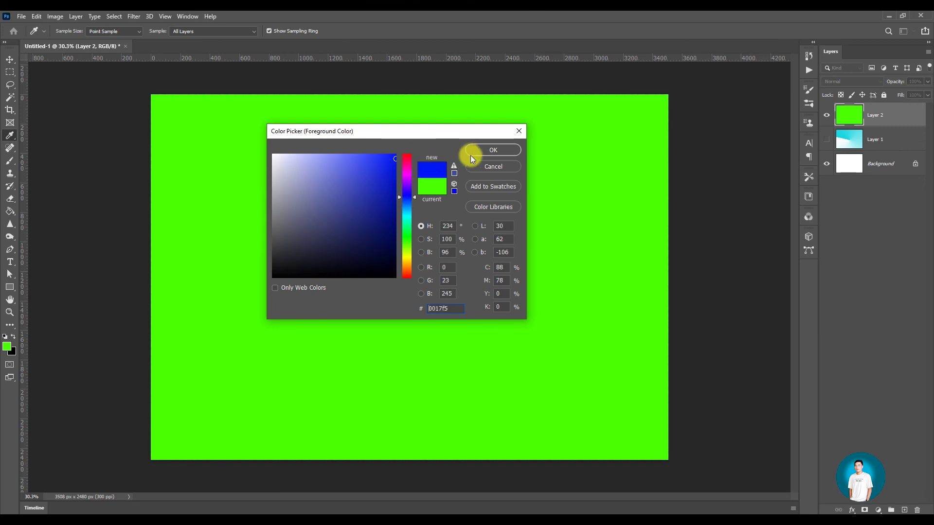
pyautogui.click(474, 151)
pyautogui.press('g')
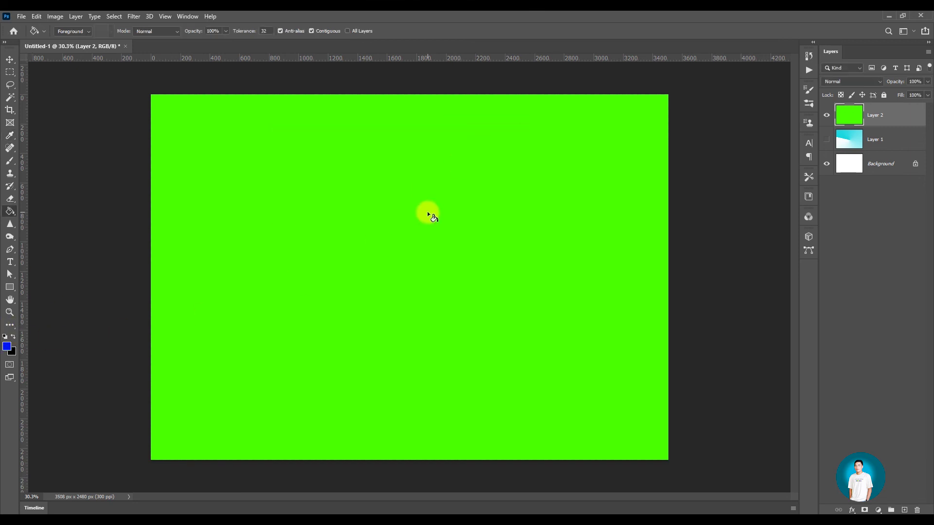
pyautogui.click(428, 210)
# Set the foreground colour to black (000000) and refill Layer 2 solid black
pyautogui.click(7, 346)
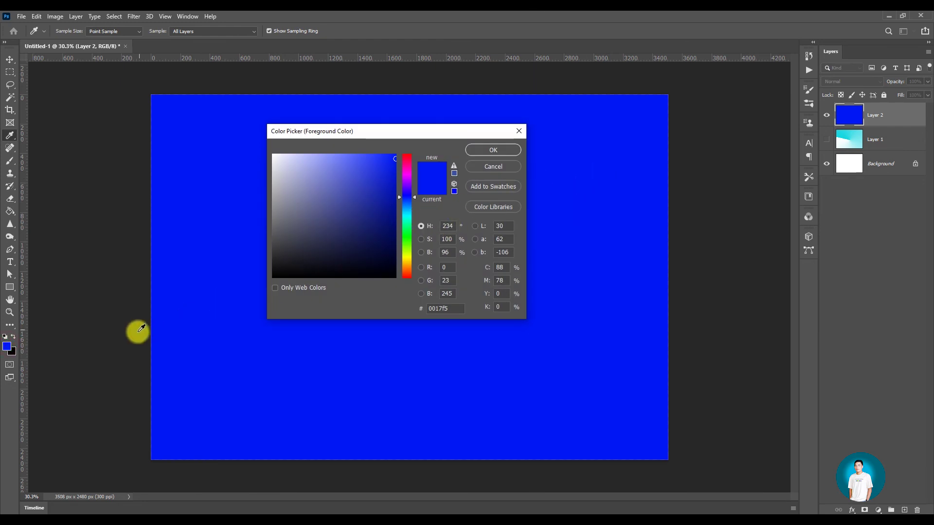
pyautogui.click(13, 351)
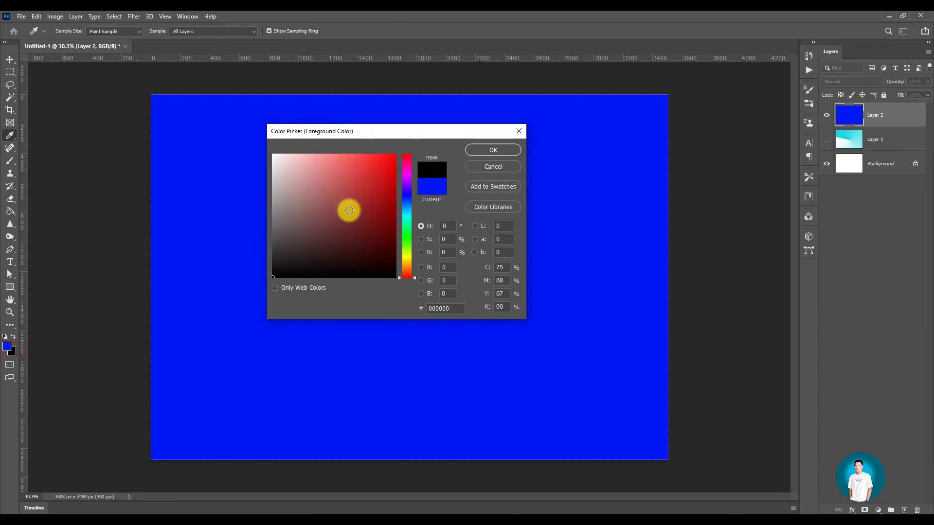
pyautogui.click(495, 152)
pyautogui.press('g')
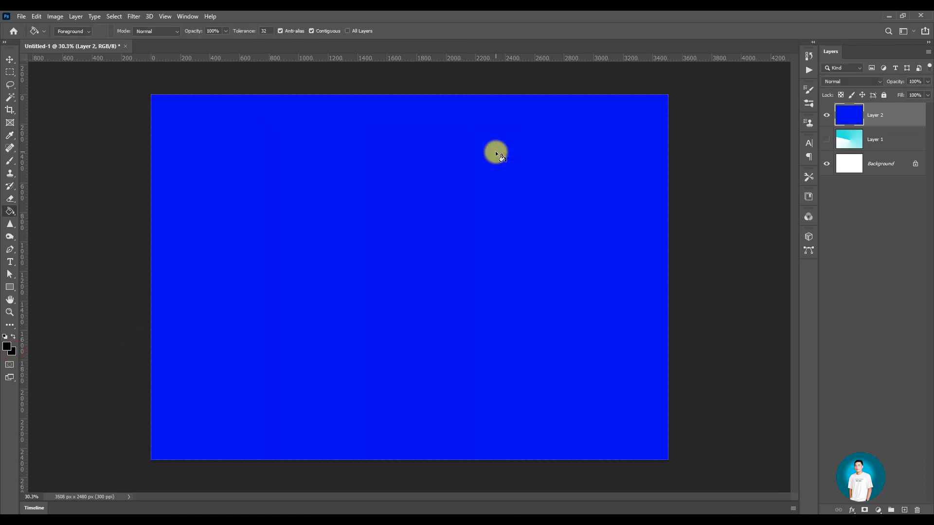
pyautogui.click(442, 184)
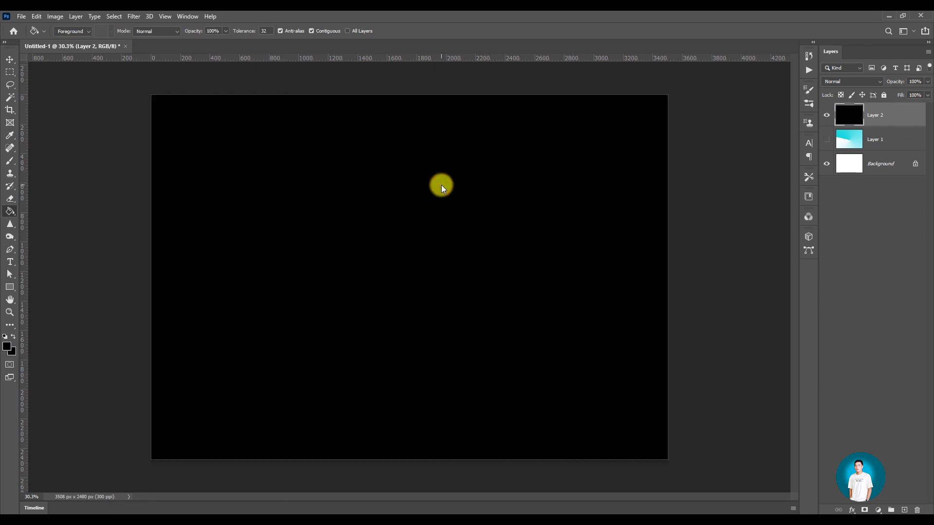
# Switch to the Move tool so transform controls frame the black Layer 2, zooming in and out
pyautogui.scroll(-2, 384, 243)
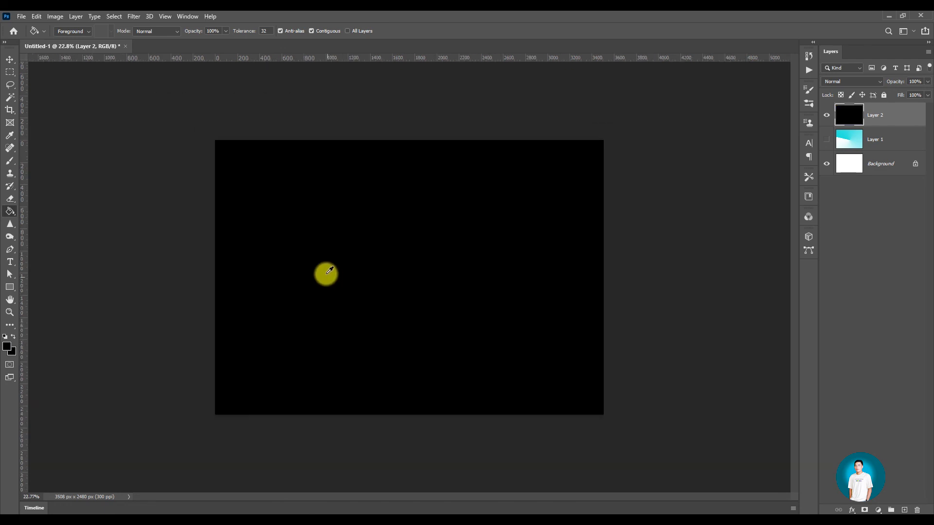
pyautogui.click(10, 59)
pyautogui.scroll(1, 511, 231)
pyautogui.scroll(-1, 432, 229)
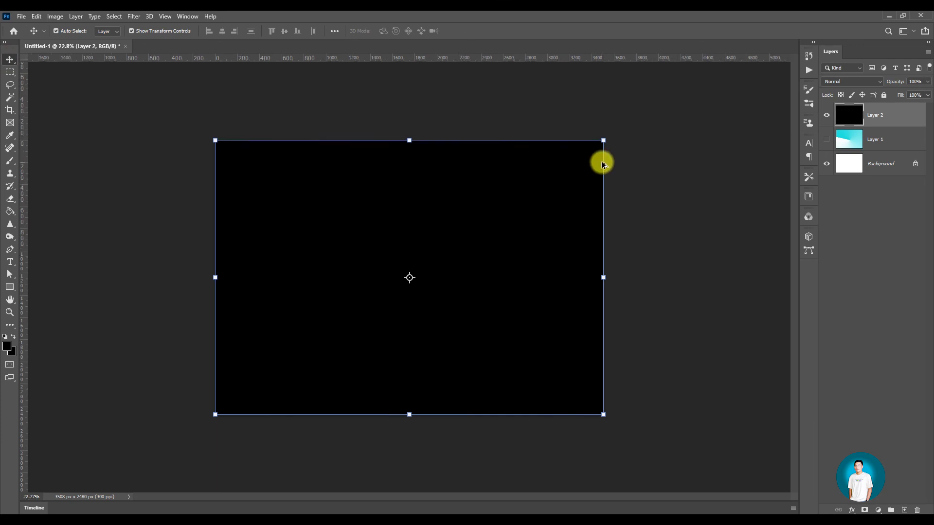
pyautogui.scroll(2, 598, 165)
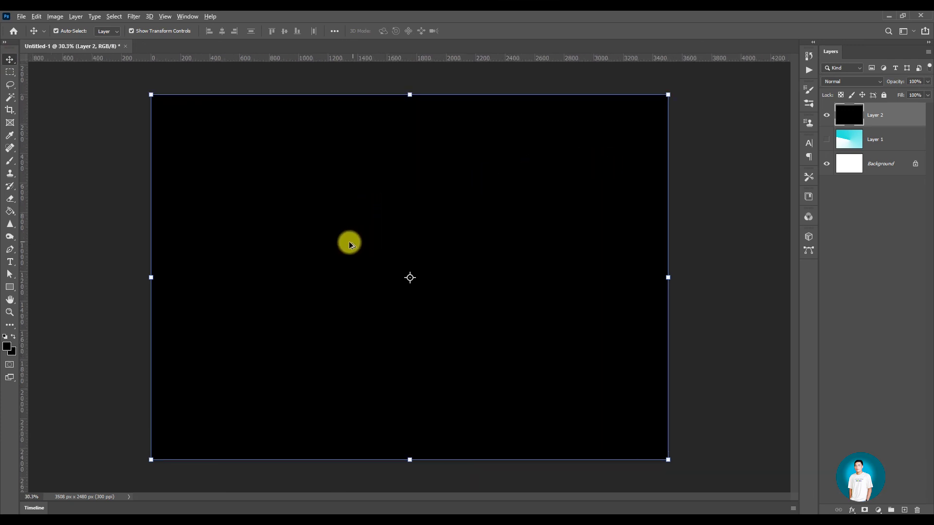
pyautogui.scroll(-2, 349, 242)
pyautogui.scroll(2, 486, 209)
pyautogui.scroll(-1, 474, 191)
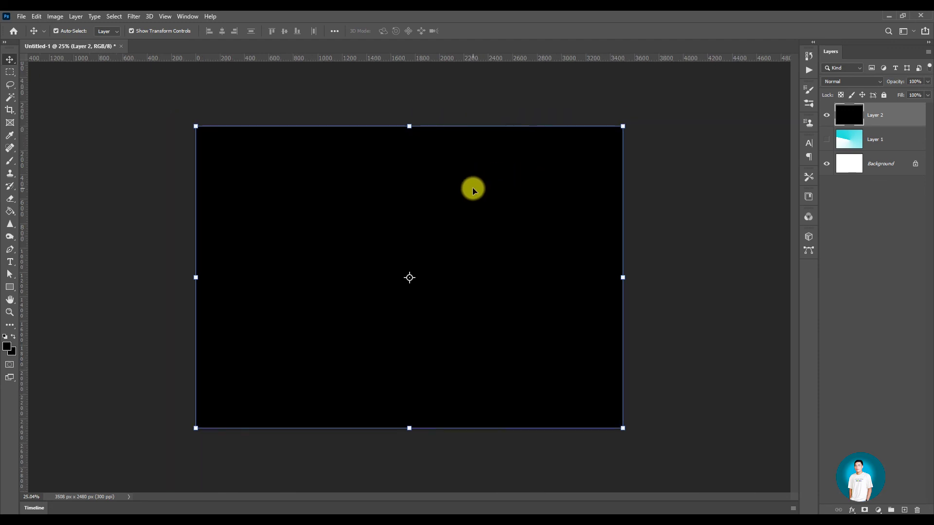